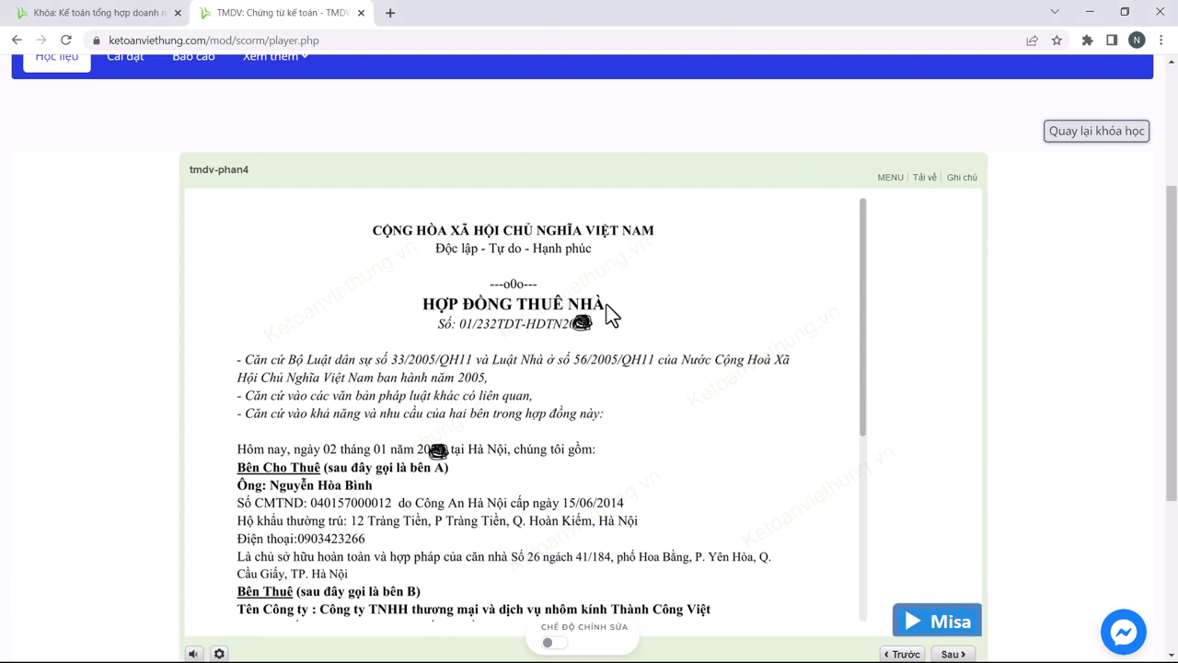
# - Review the lease contract's rental term and price and the payment voucher, then bring the Excel workbook forward
pyautogui.click(889, 178)
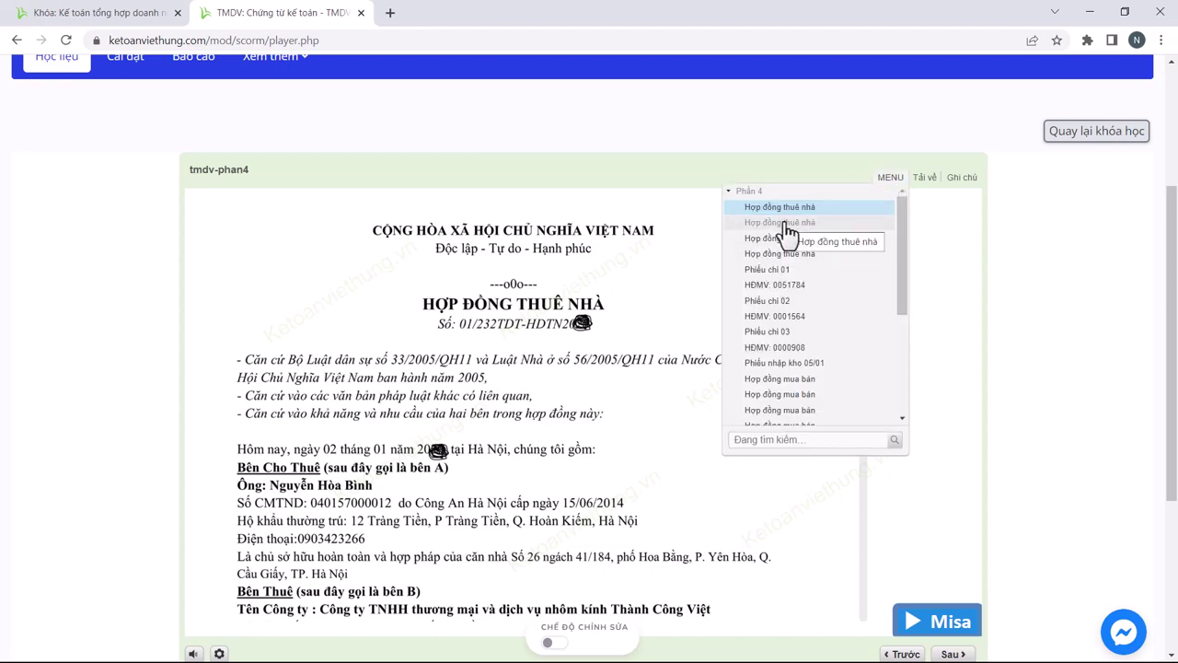
pyautogui.click(787, 224)
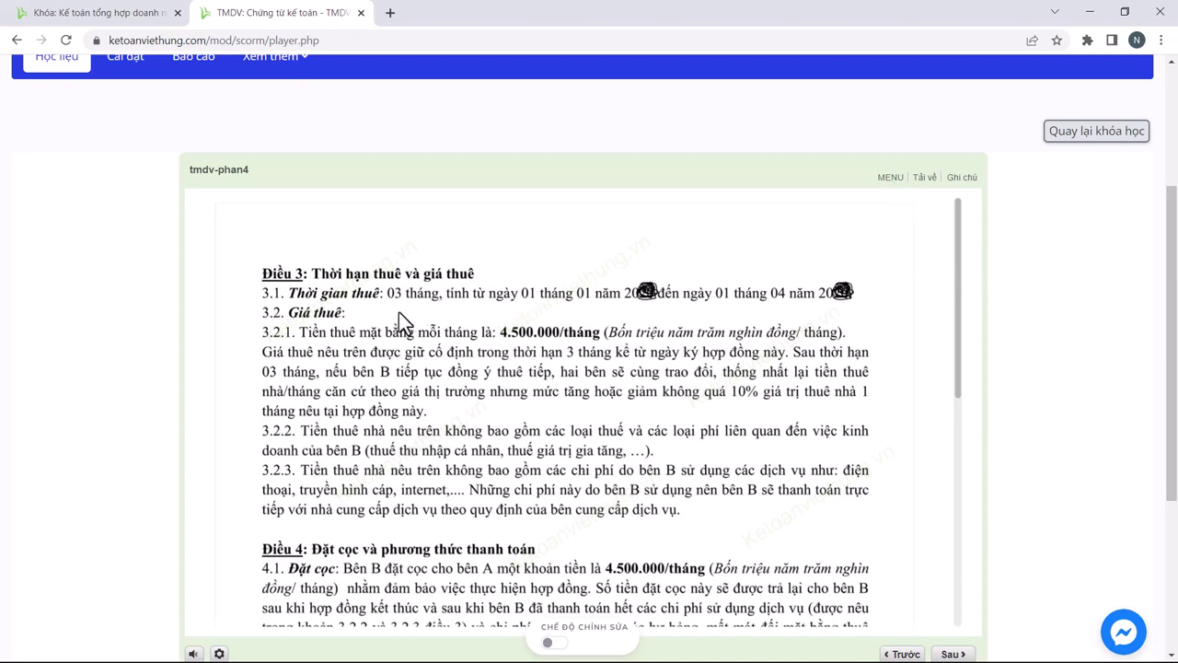
pyautogui.click(894, 177)
pyautogui.click(777, 281)
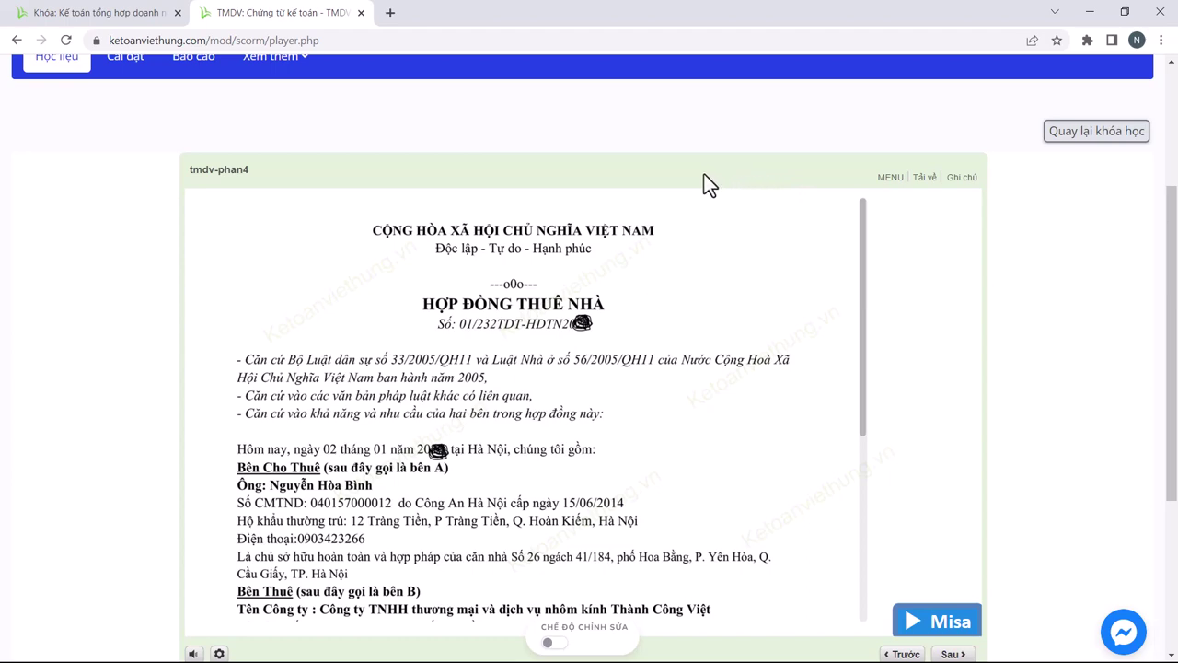
pyautogui.hotkey('alt', 'Tab')
pyautogui.click(443, 397)
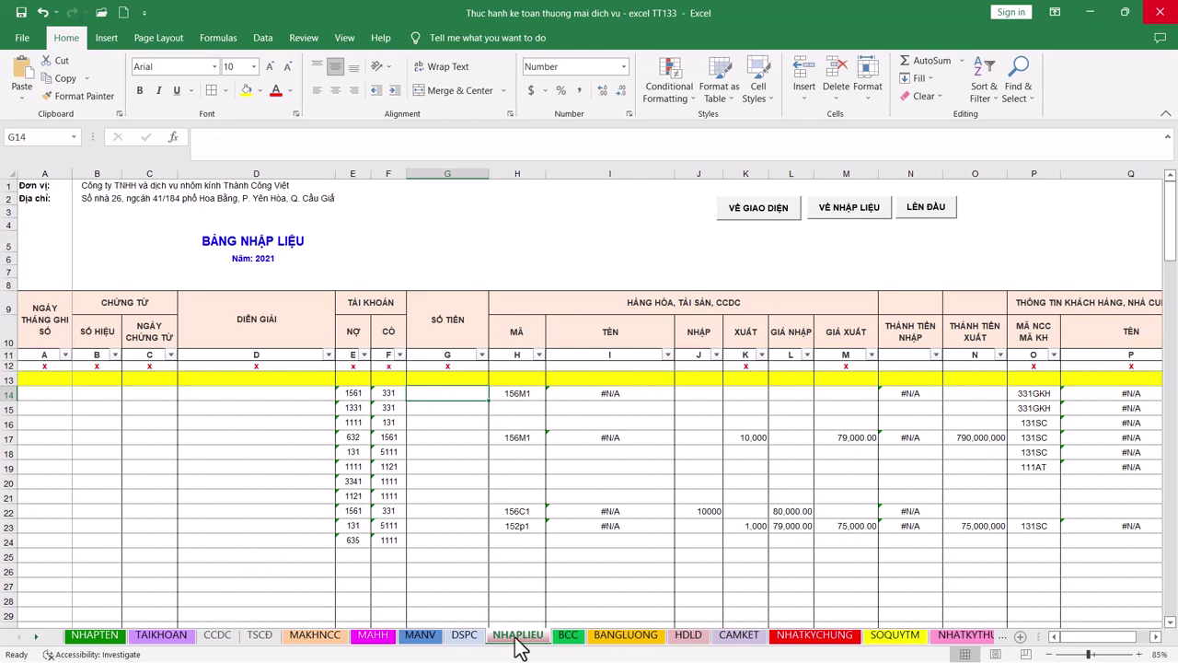
# - Enter posting date 01/01/20xx in A14 and voucher number MH01 in B14
pyautogui.click(51, 394)
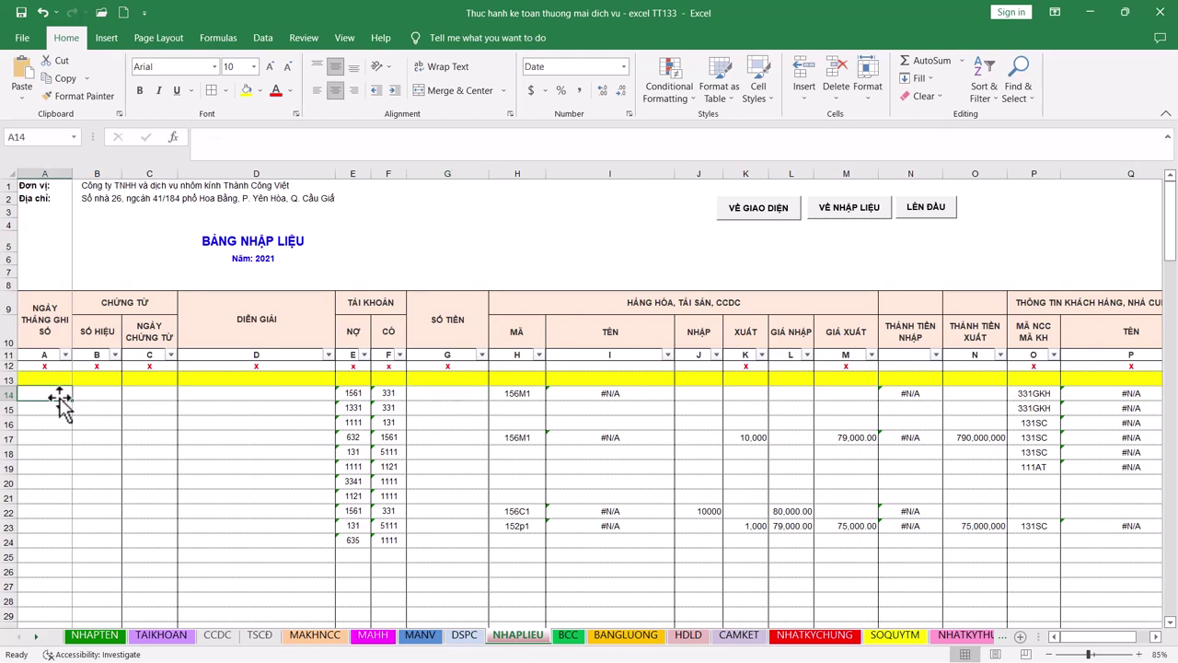
pyautogui.write('01/')
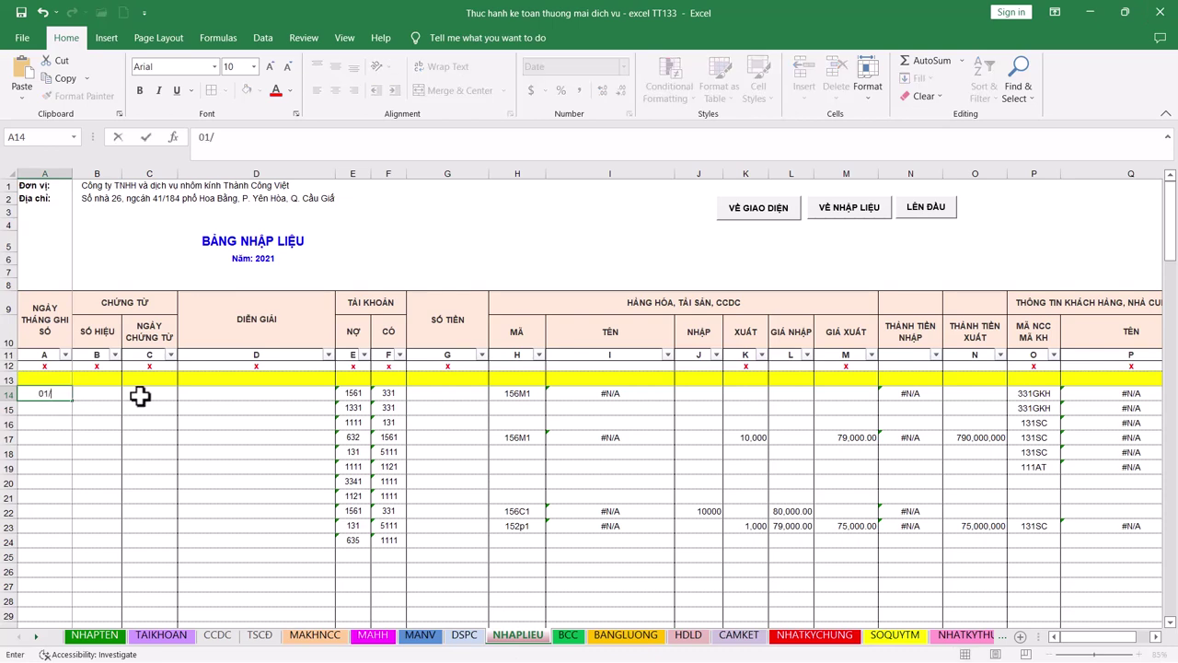
pyautogui.write('01/20')
pyautogui.write('2')
pyautogui.press('BackSpace')
pyautogui.write('xx')
pyautogui.press('Tab')
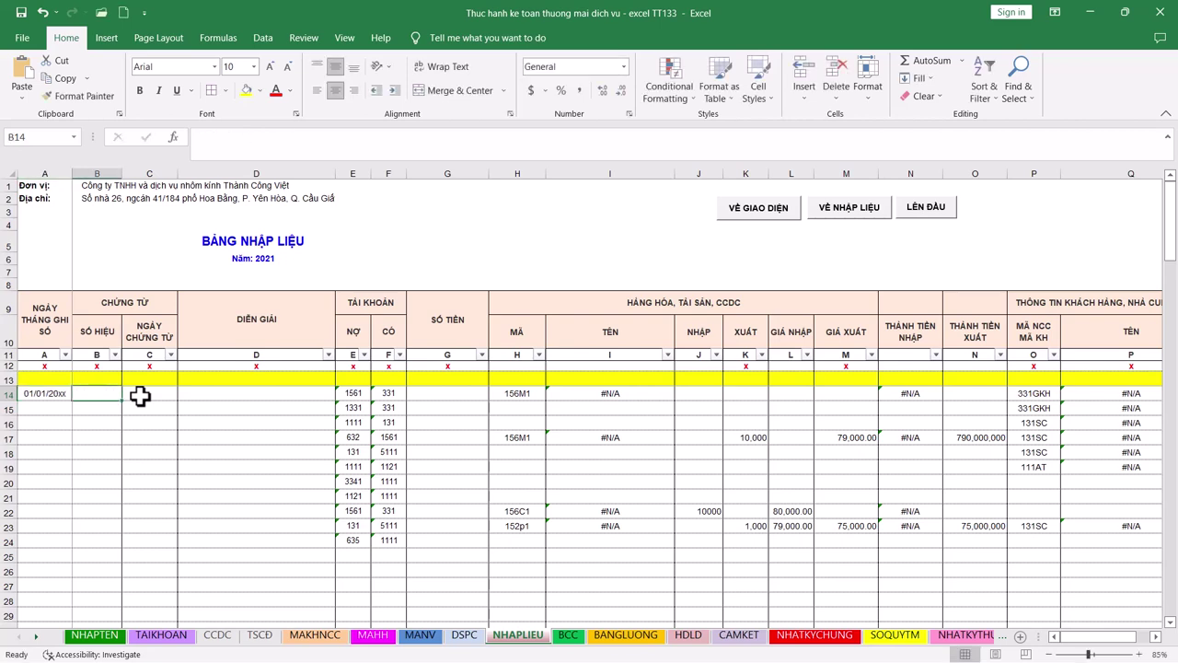
pyautogui.write('MH01')
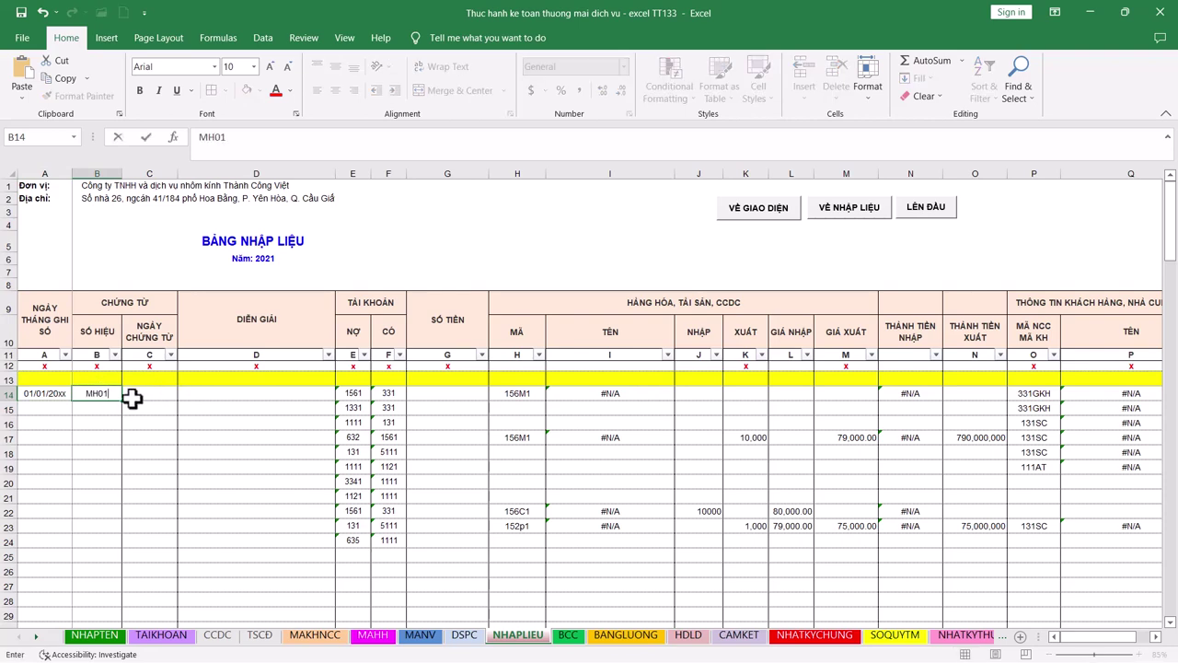
pyautogui.press('Tab')
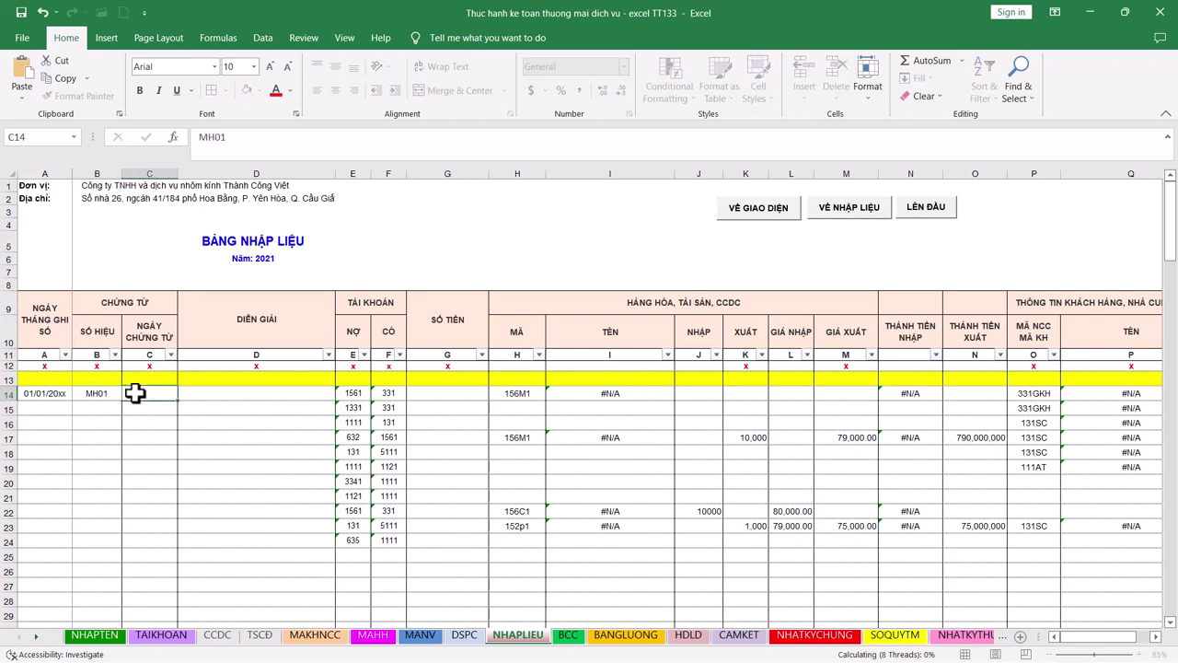
# - Link the document date in C14 with =A14 and describe the entry as 'Tiền thuê nhà'
pyautogui.write('=')
pyautogui.press('Left')
pyautogui.press('Left')
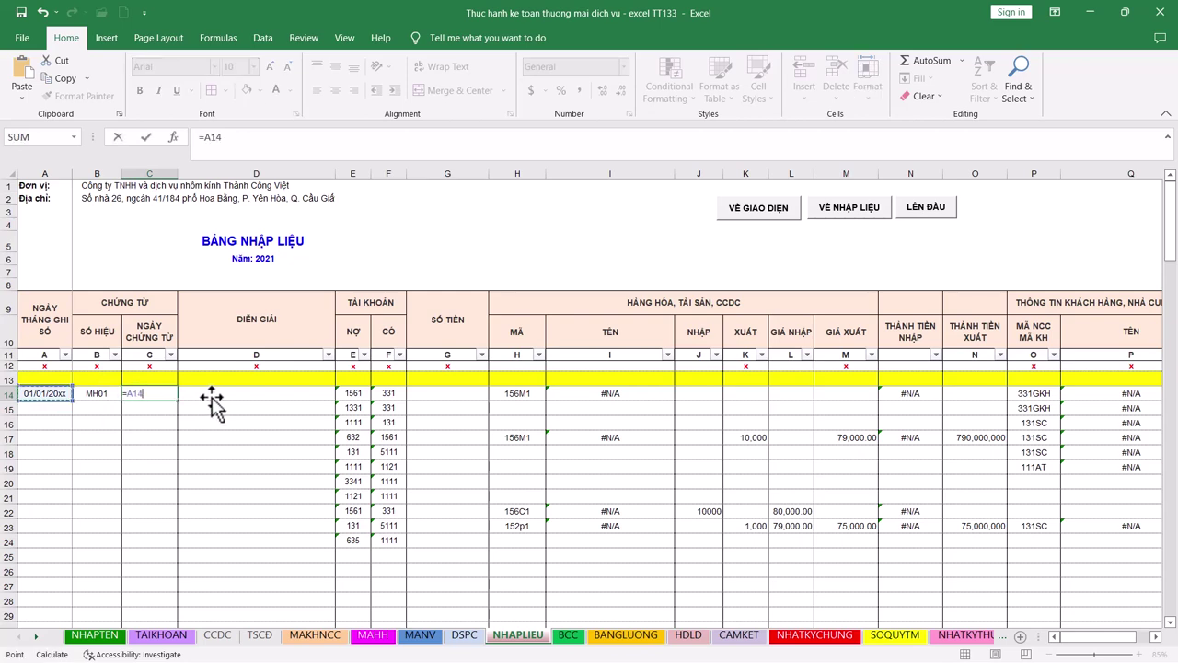
pyautogui.press('Tab')
pyautogui.write('Ti')
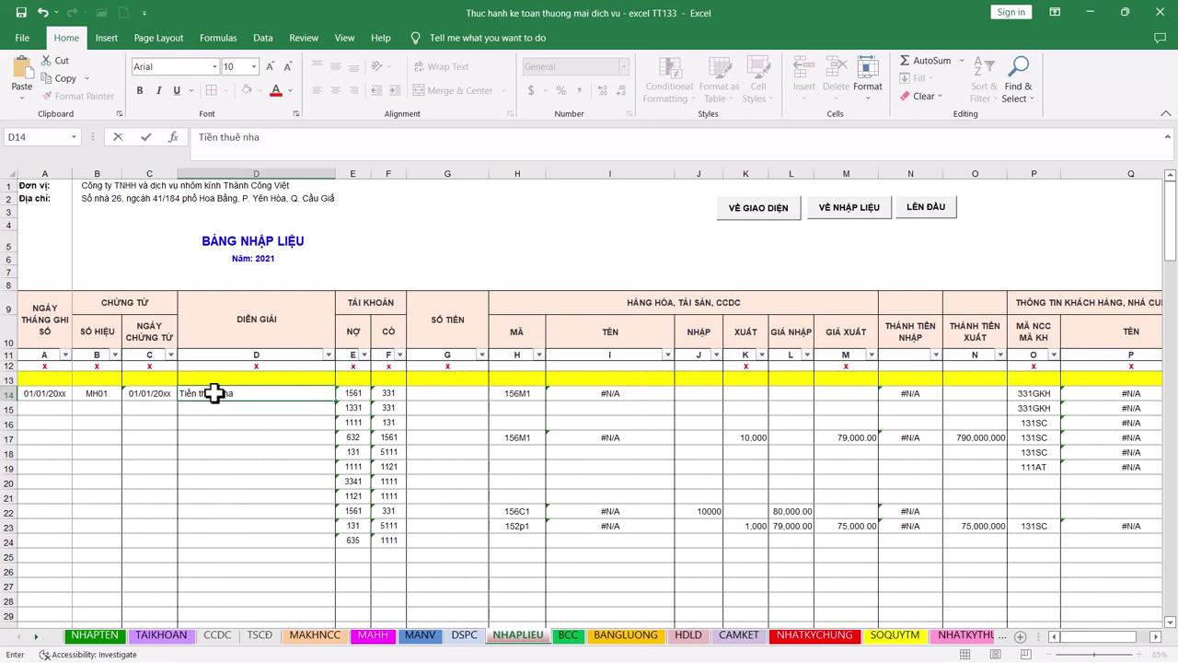
pyautogui.press('Tab')
pyautogui.press('Tab')
pyautogui.keyDown('ctrl'); pyautogui.scroll(1, 214, 393); pyautogui.keyUp('ctrl')
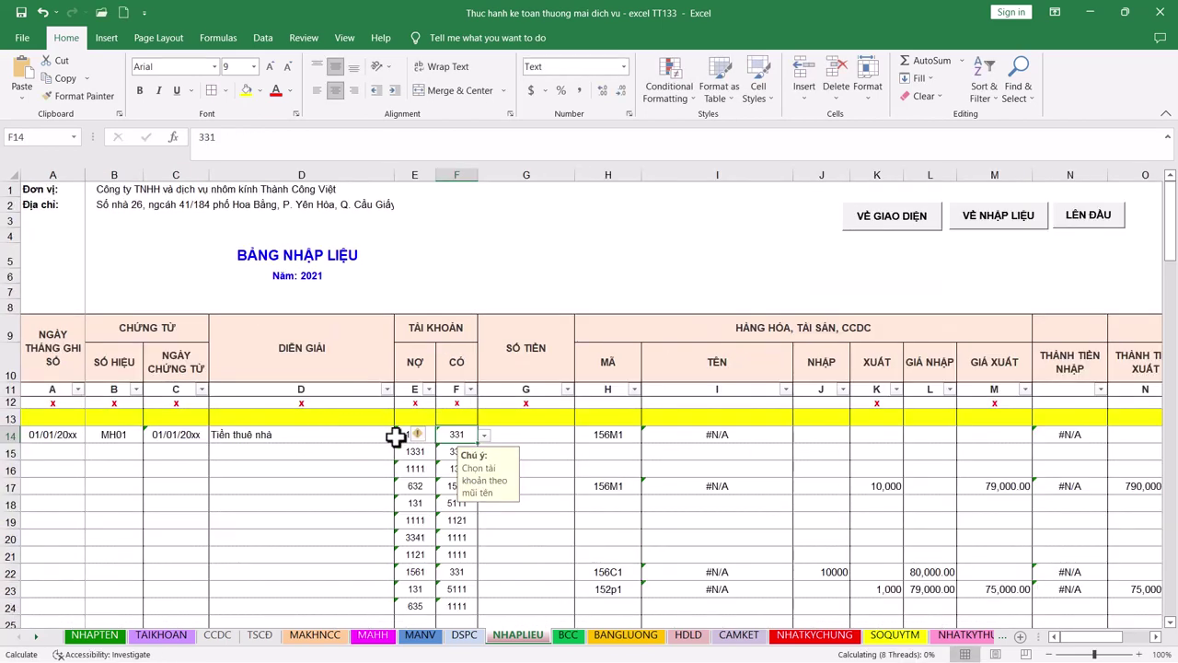
# - Set row 14's debit account to 242 and credit account to 1111 from the dropdowns
pyautogui.click(410, 435)
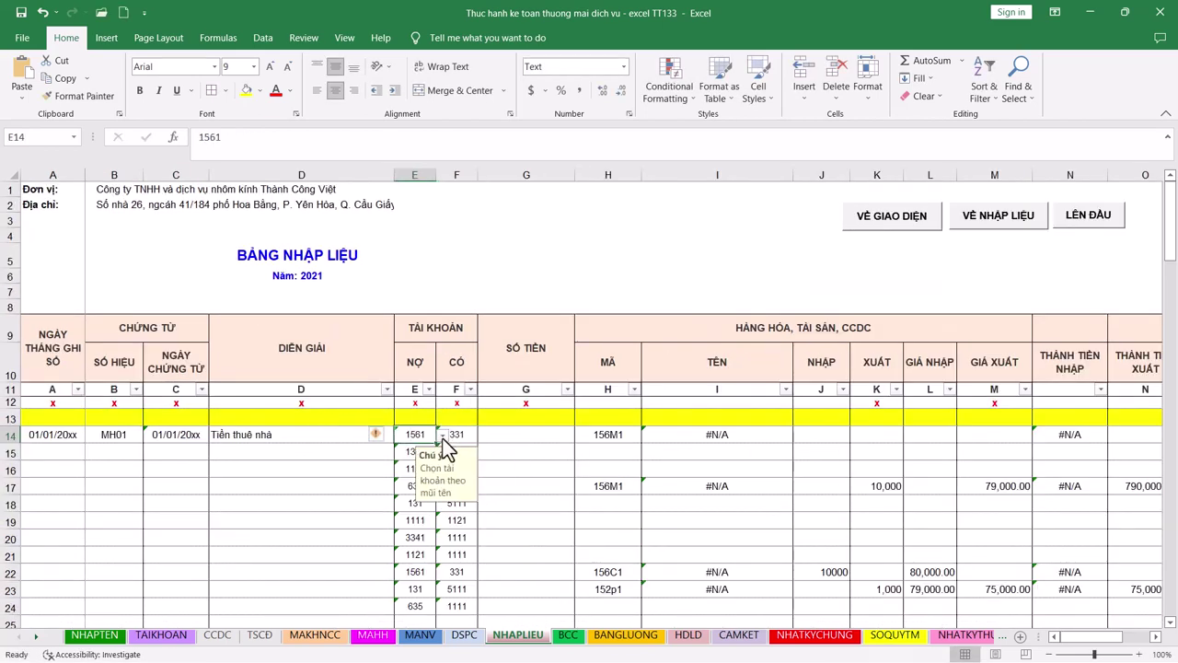
pyautogui.click(443, 435)
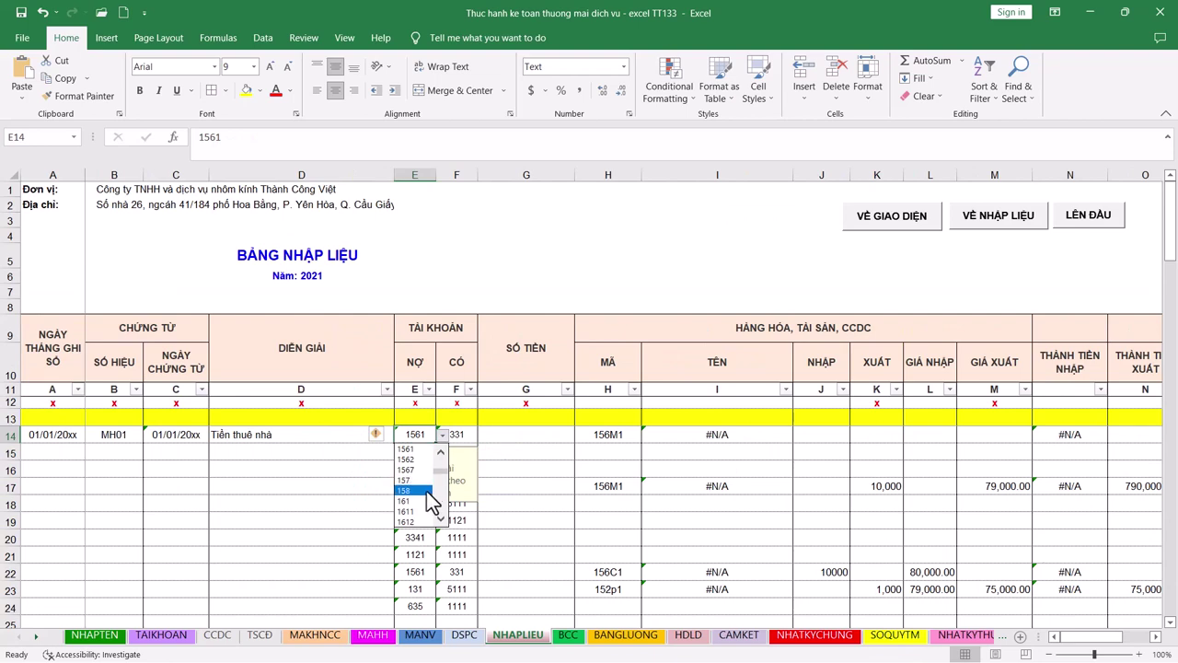
pyautogui.scroll(-3, 433, 520)
pyautogui.scroll(-3, 433, 522)
pyautogui.scroll(-3, 439, 525)
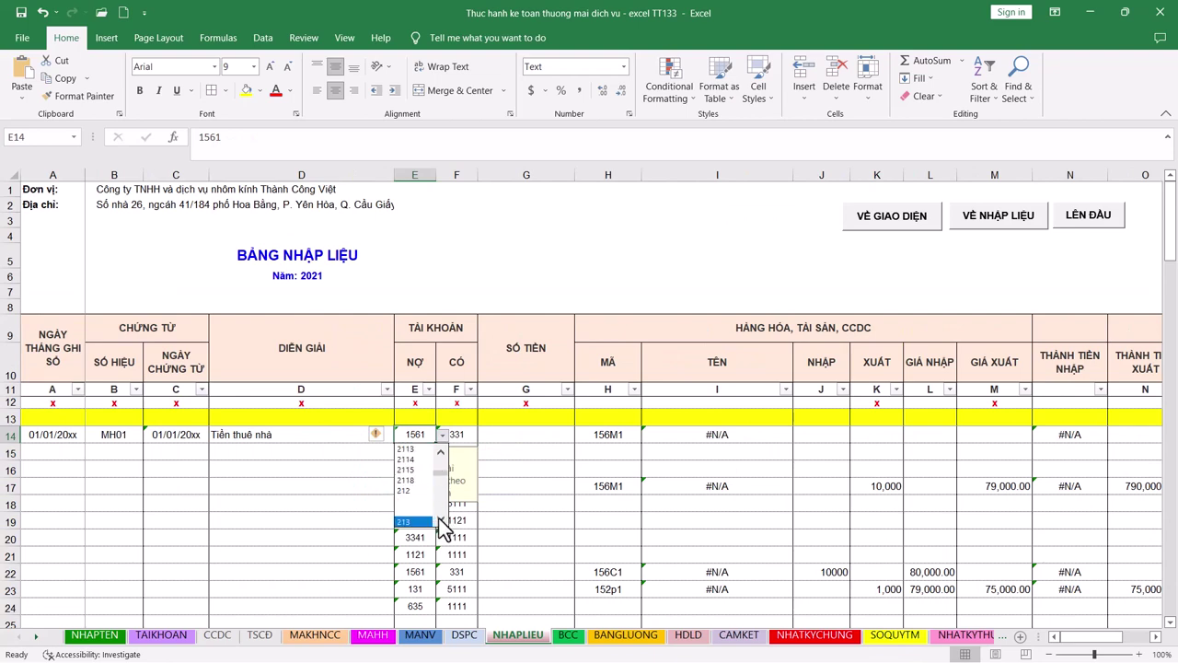
pyautogui.scroll(-2, 440, 521)
pyautogui.scroll(-2, 442, 521)
pyautogui.scroll(-2, 443, 521)
pyautogui.scroll(-1, 445, 521)
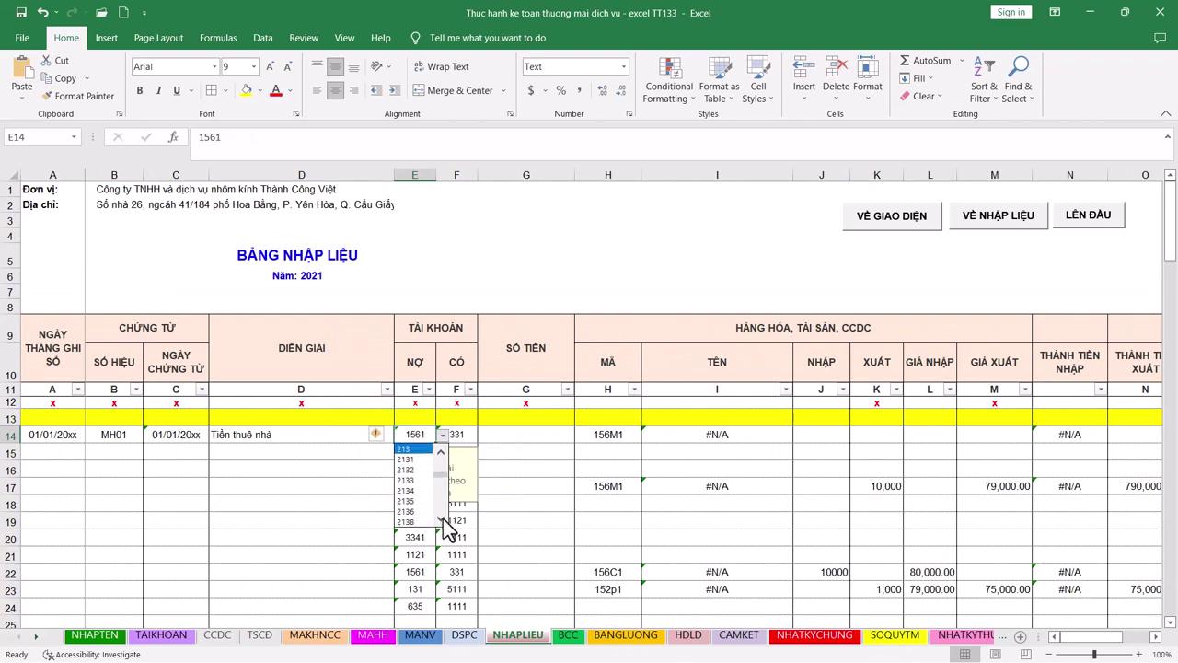
pyautogui.scroll(-2, 445, 521)
pyautogui.click(441, 519)
pyautogui.click(441, 520)
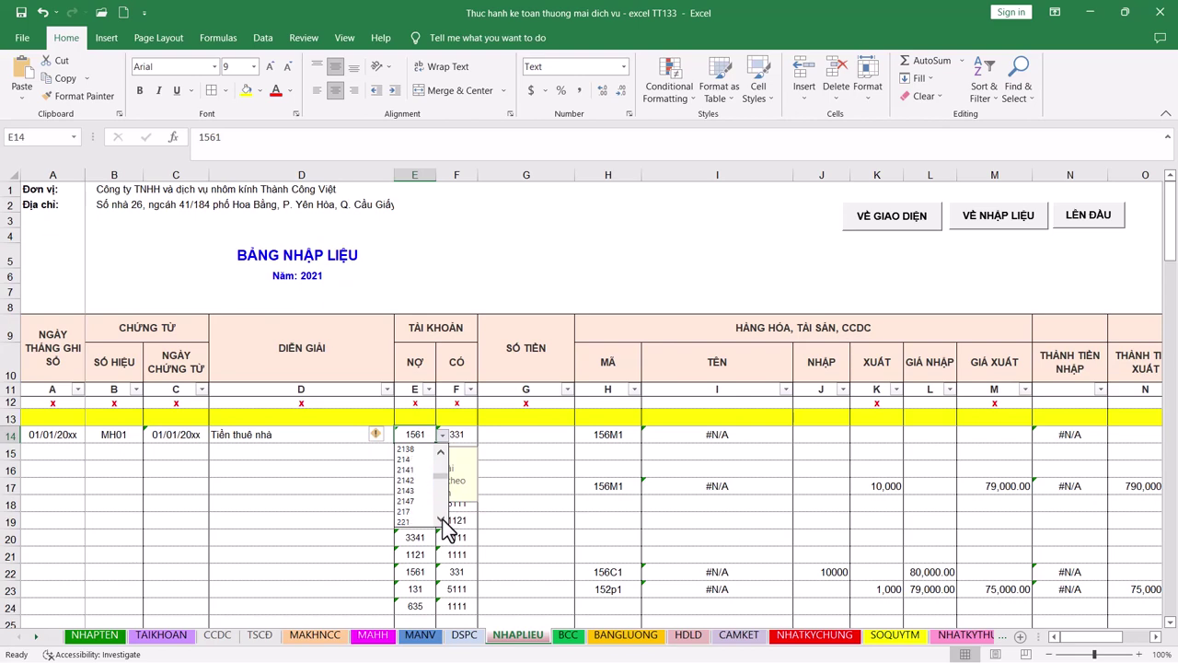
pyautogui.click(441, 521)
pyautogui.click(413, 521)
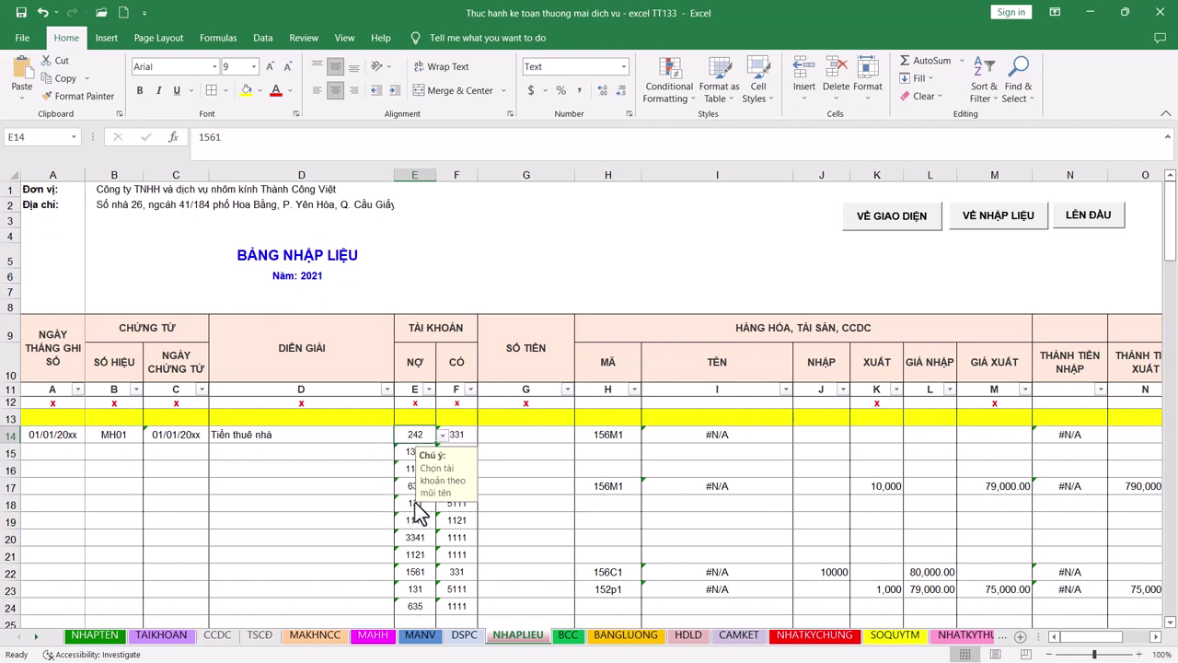
pyautogui.click(471, 434)
pyautogui.click(484, 435)
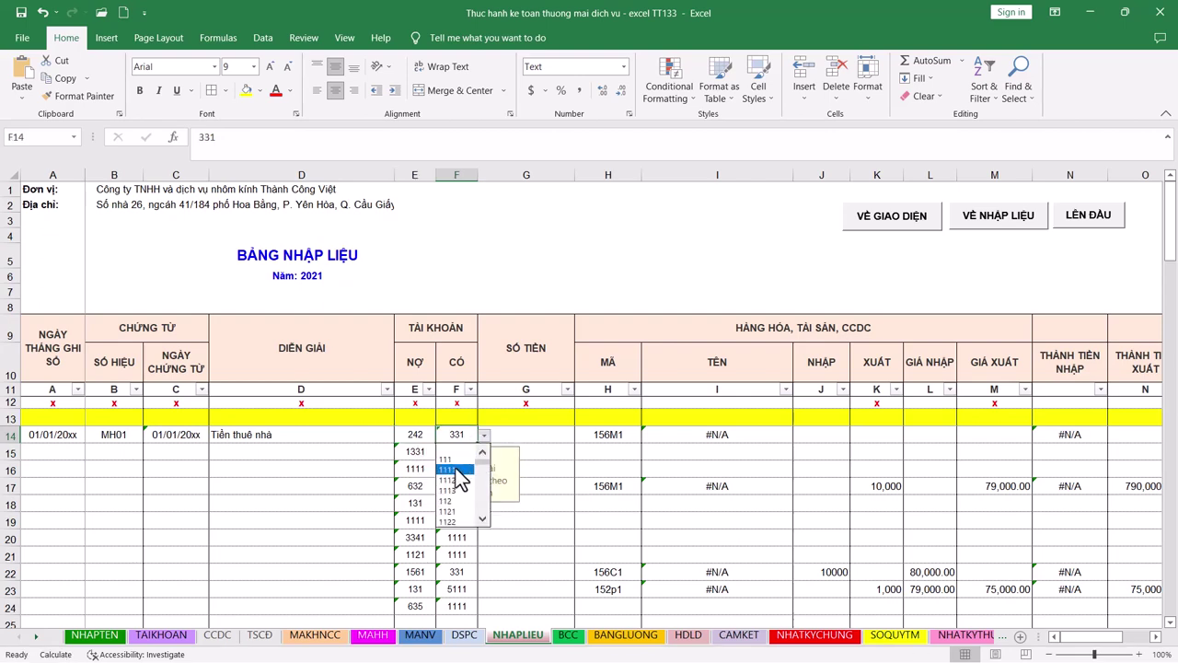
pyautogui.click(454, 470)
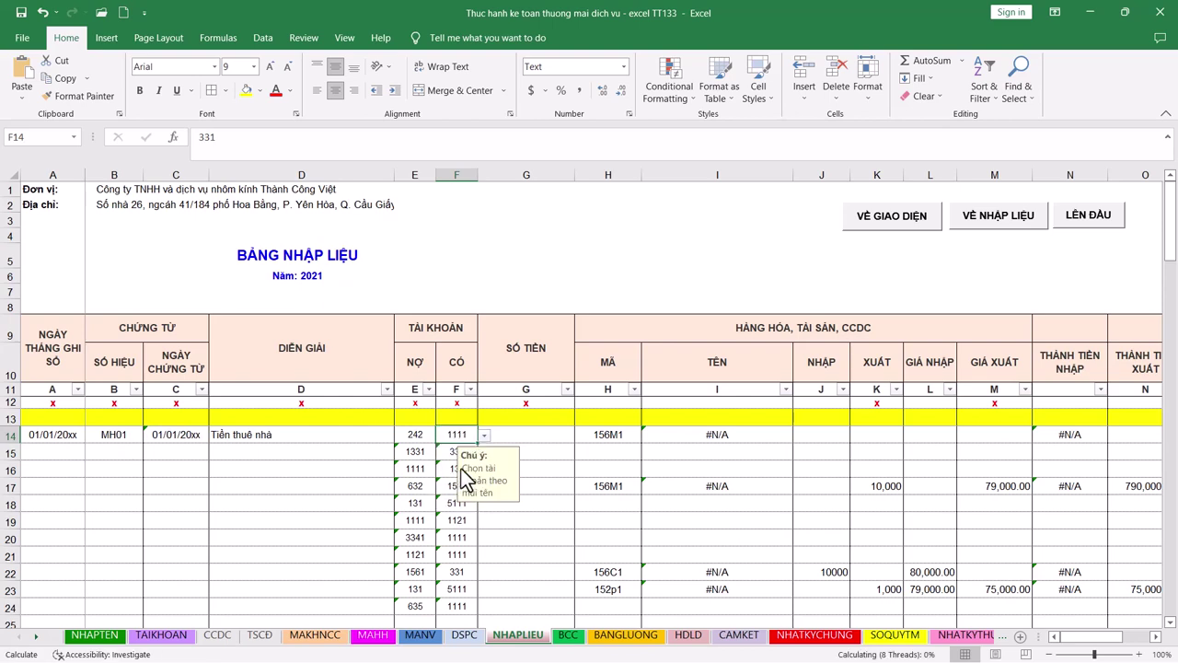
# - Check the contract's rent amount and begin entering 13500000 in G14
pyautogui.click(551, 424)
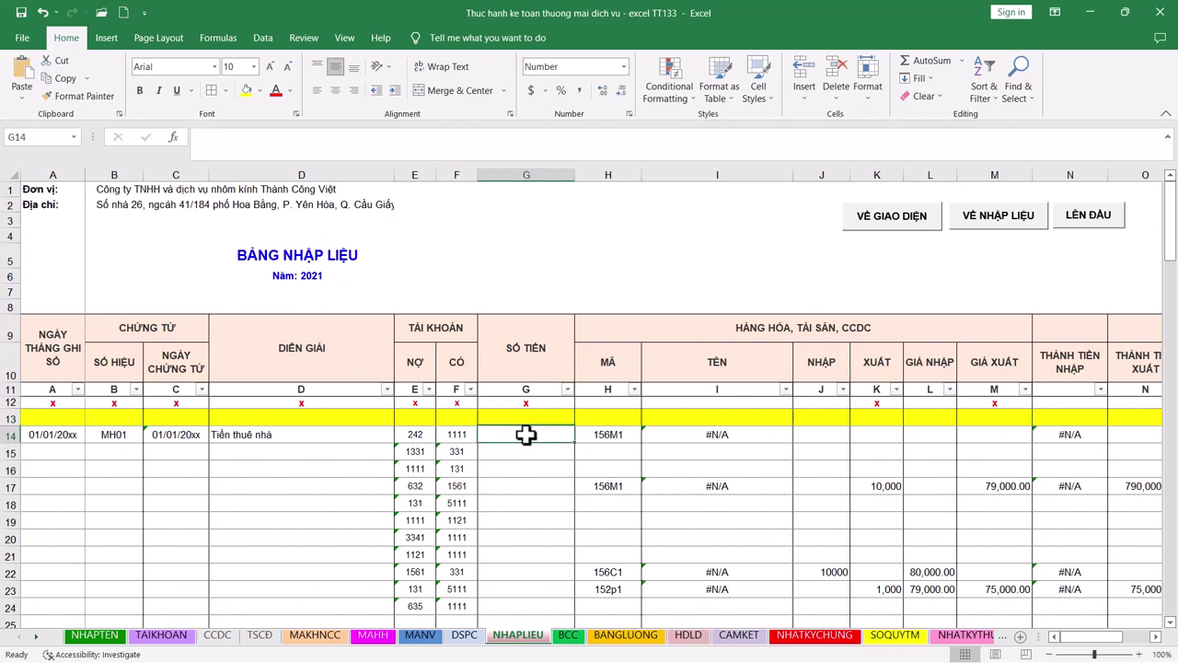
pyautogui.hotkey('alt', 'Tab')
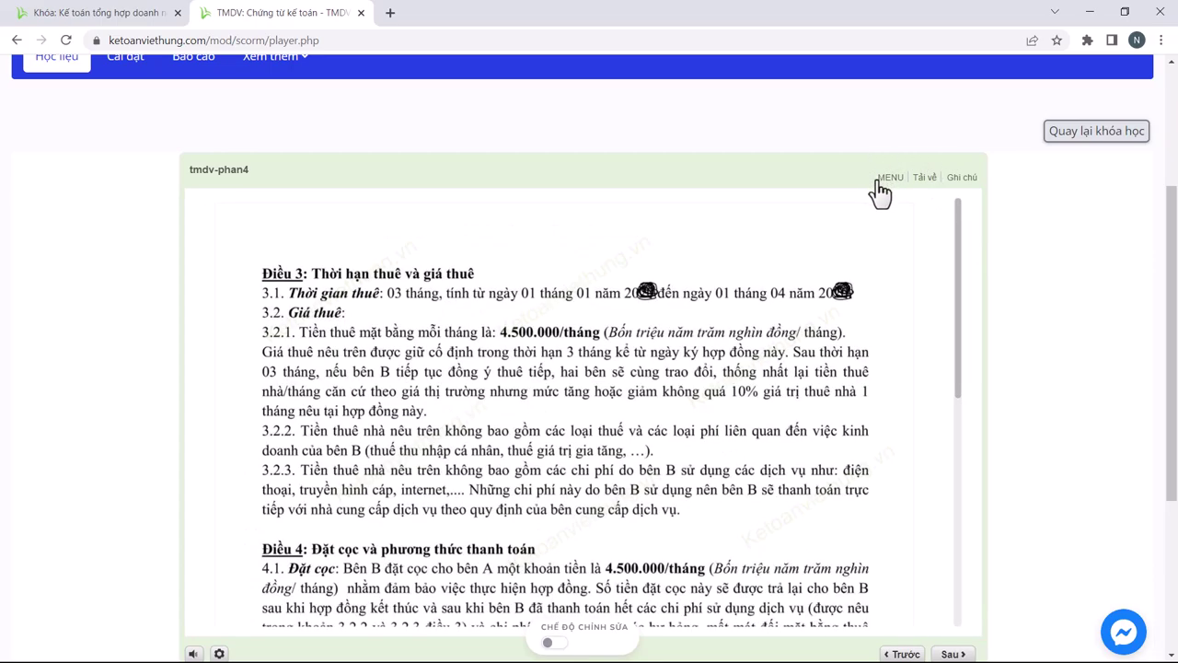
pyautogui.hotkey('alt', 'Tab')
pyautogui.write('135')
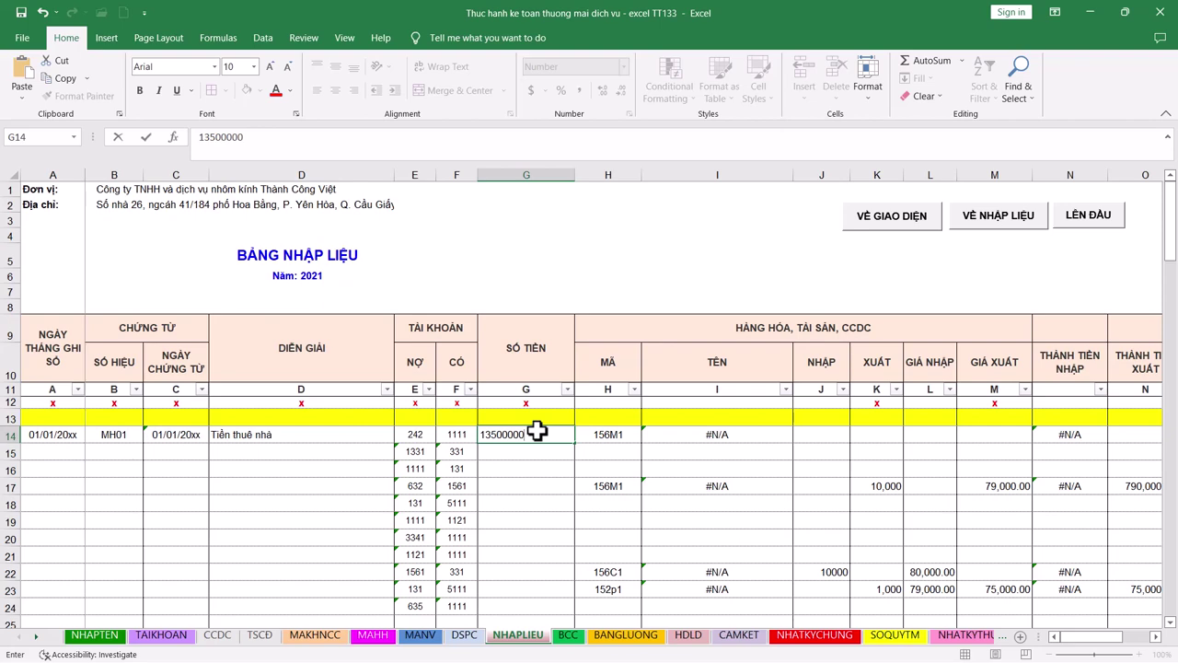
# - Commit 13,500,000 in G14 and check the item code and name formulas in H14 and I14
pyautogui.click(599, 434)
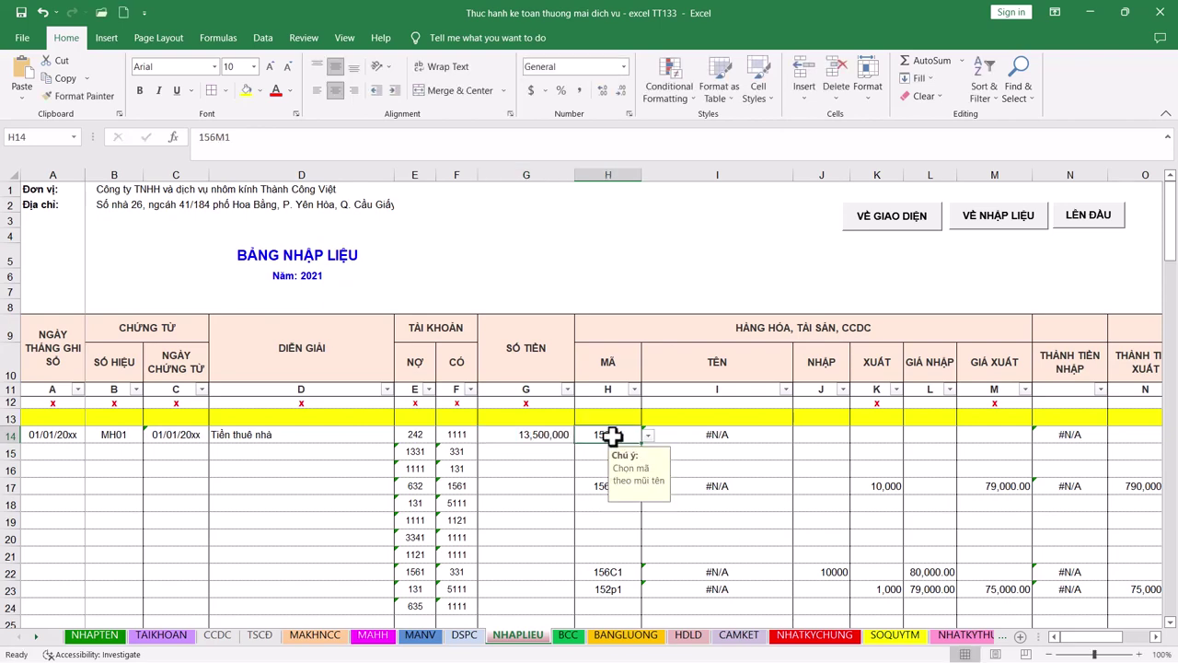
pyautogui.click(691, 432)
pyautogui.click(623, 434)
pyautogui.click(706, 438)
pyautogui.click(603, 435)
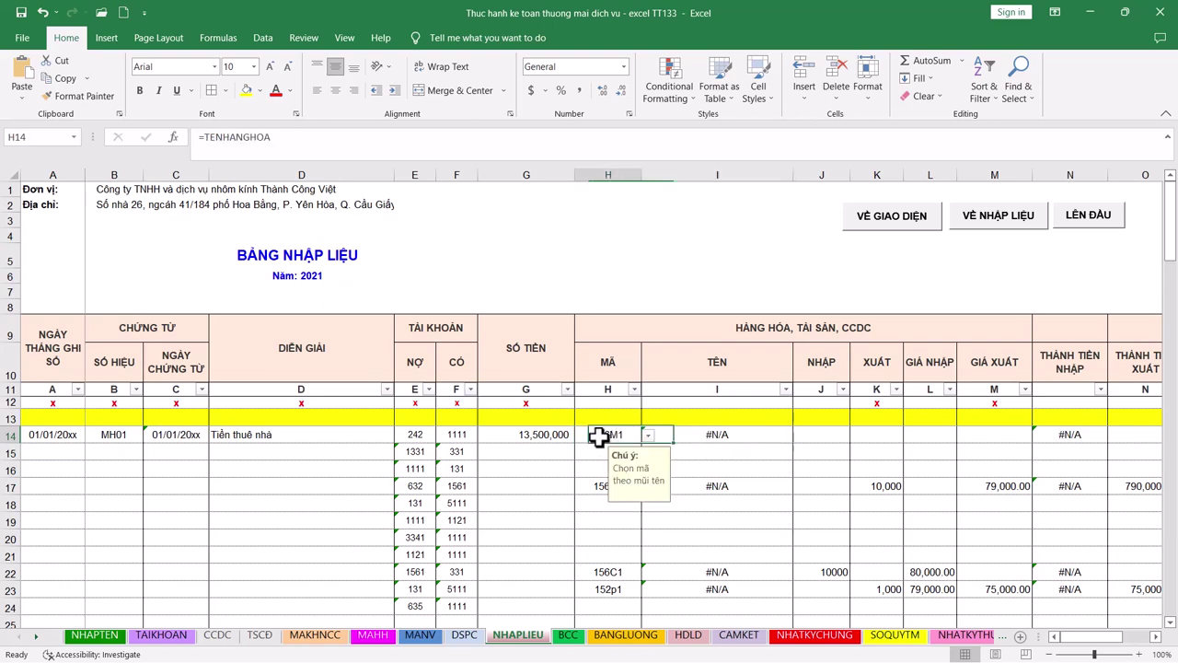
pyautogui.click(686, 437)
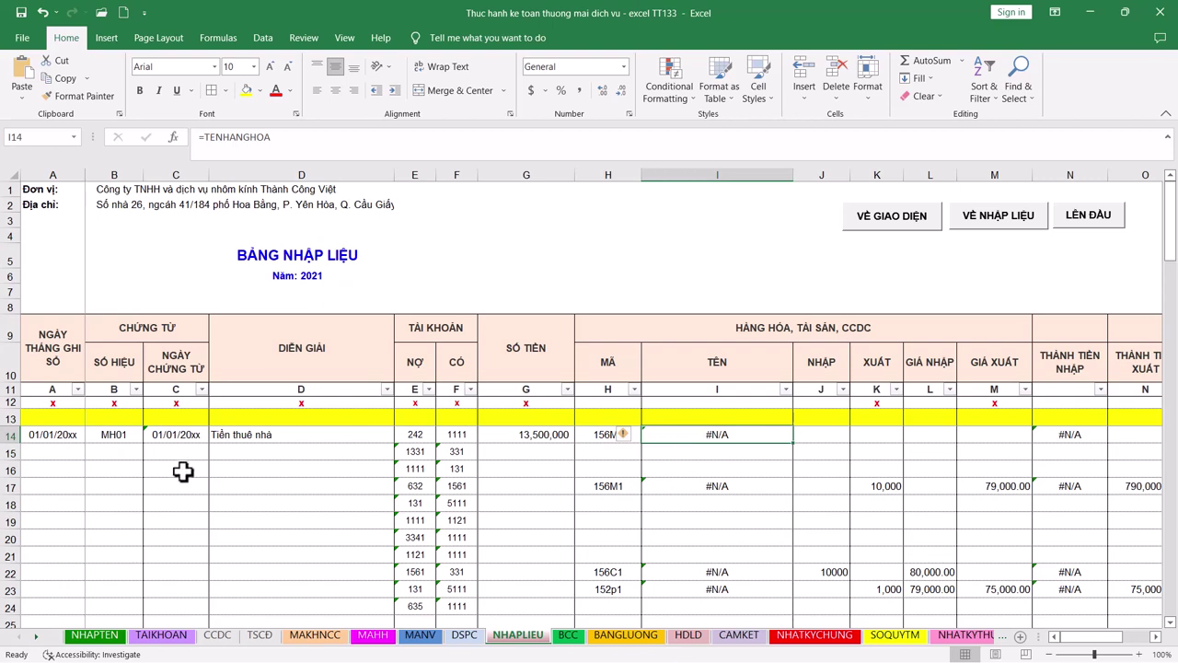
pyautogui.click(221, 635)
# - Insert a new row 11 above Tổng cộng and enter sequence number 3 with code TTN
pyautogui.click(10, 434)
pyautogui.rightClick(10, 434)
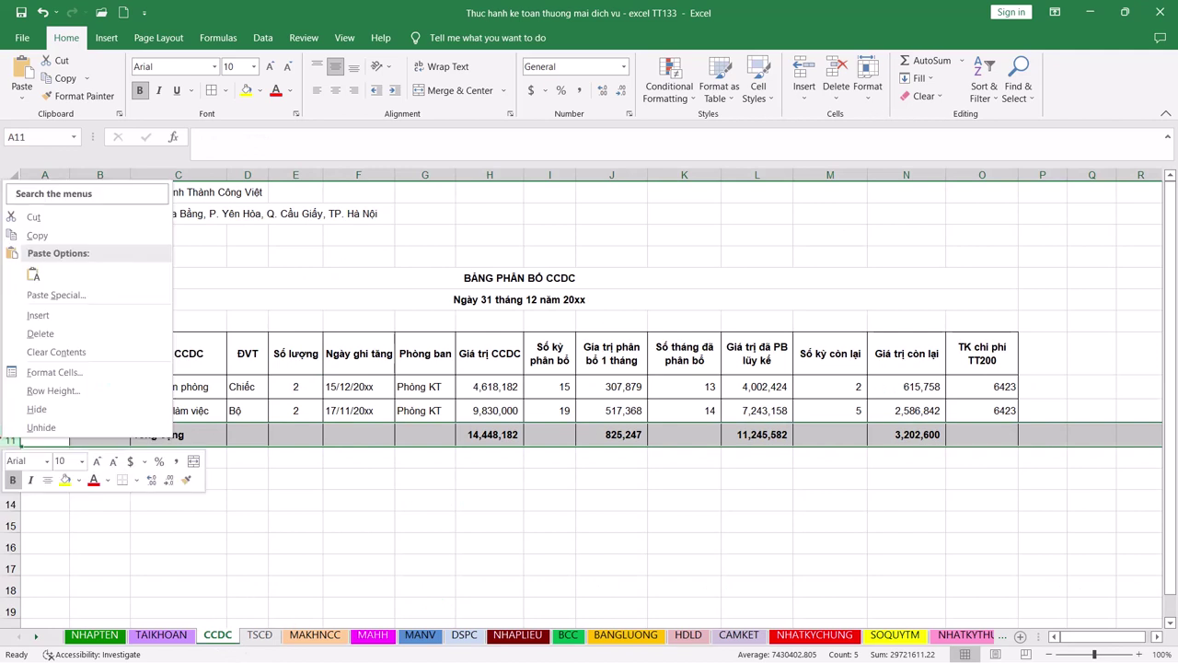
pyautogui.click(38, 315)
pyautogui.write('3')
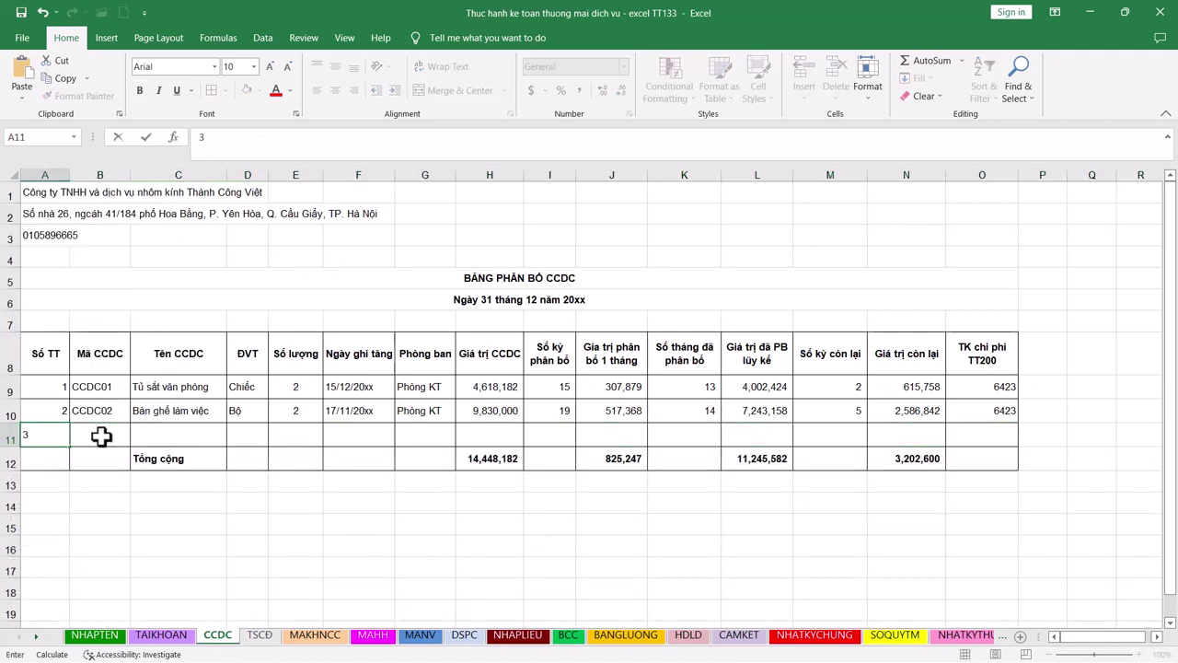
pyautogui.click(101, 437)
pyautogui.write('TTN')
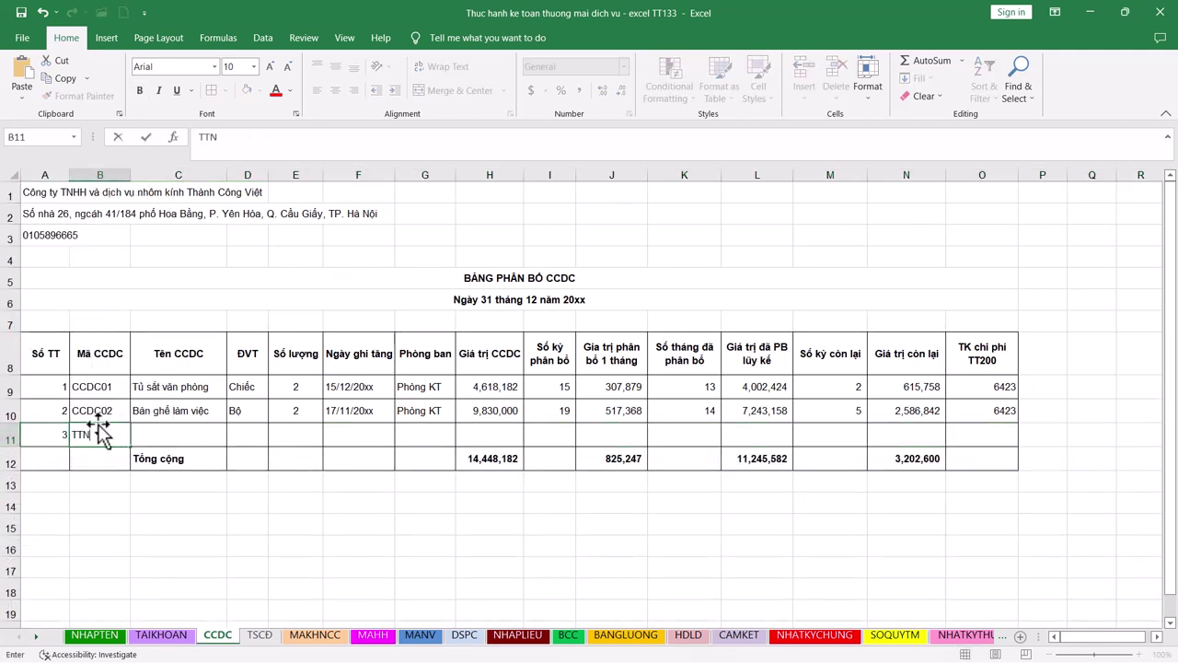
pyautogui.press('Tab')
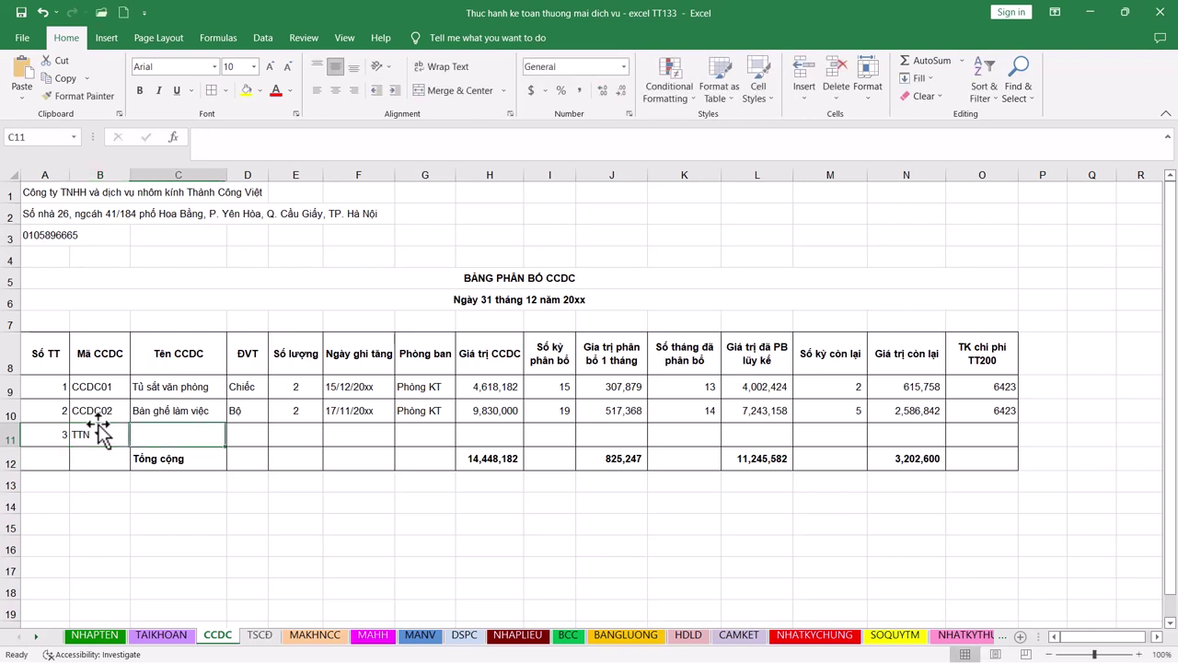
# - Enter name Tiền thuê nhà, unit tháng, quantity 3 and recording date 01/01/20xx
pyautogui.write('Tiền thuê nhà')
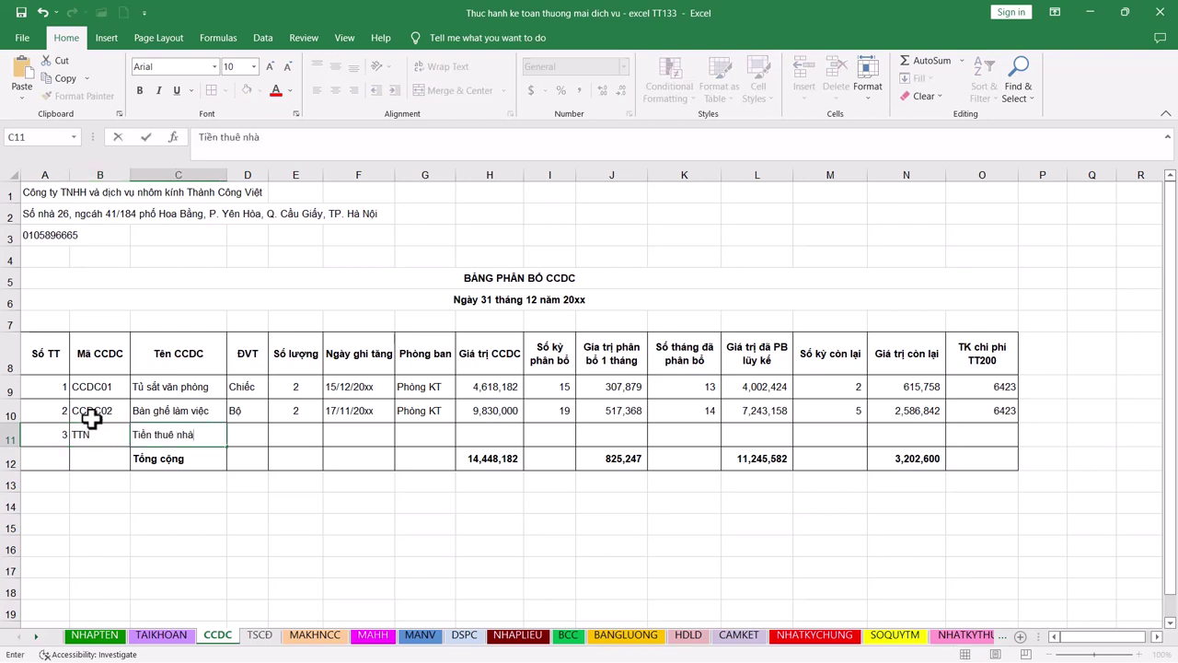
pyautogui.press('Tab')
pyautogui.write('tha')
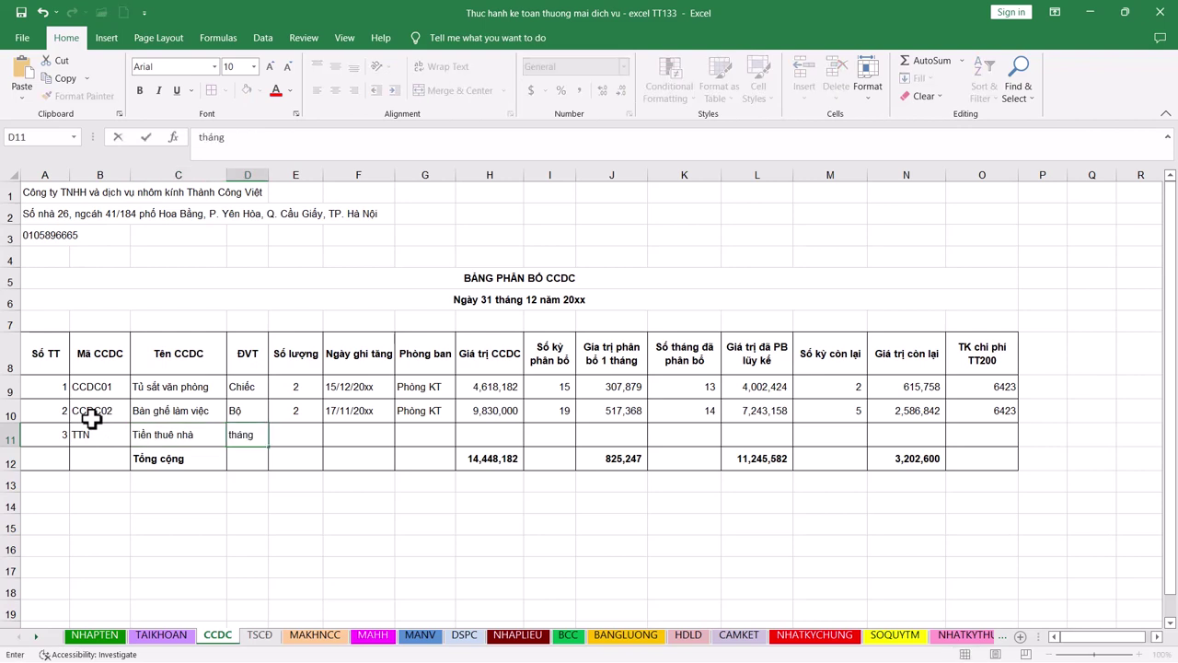
pyautogui.press('Tab')
pyautogui.write('3')
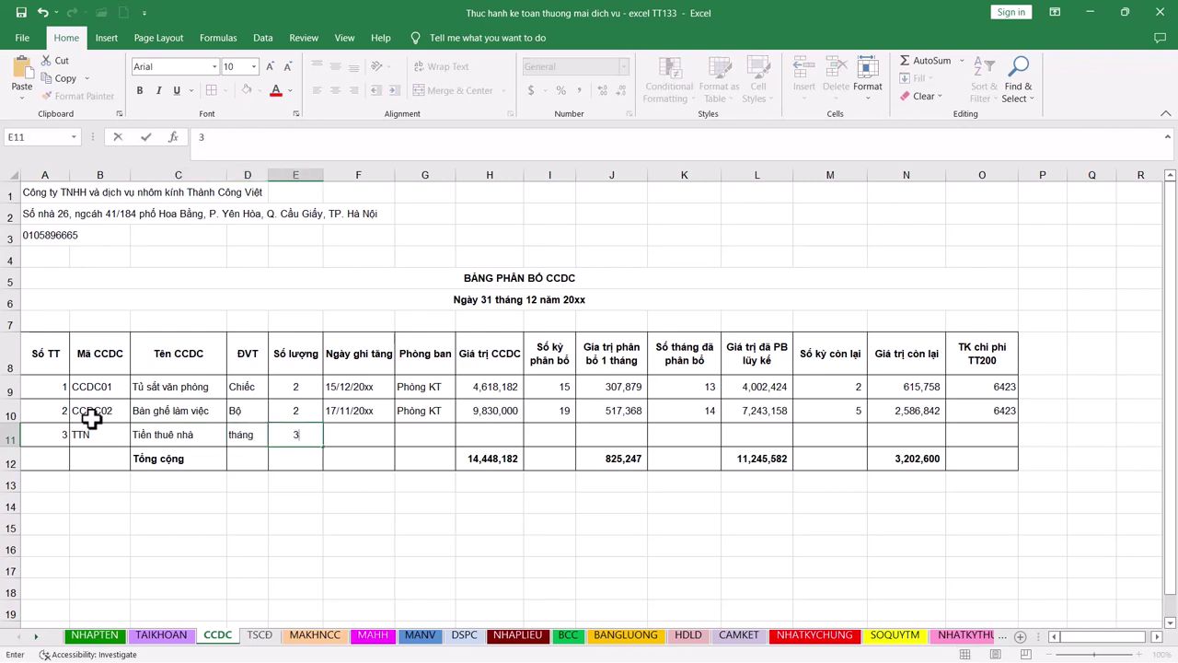
pyautogui.press('Tab')
pyautogui.write('0')
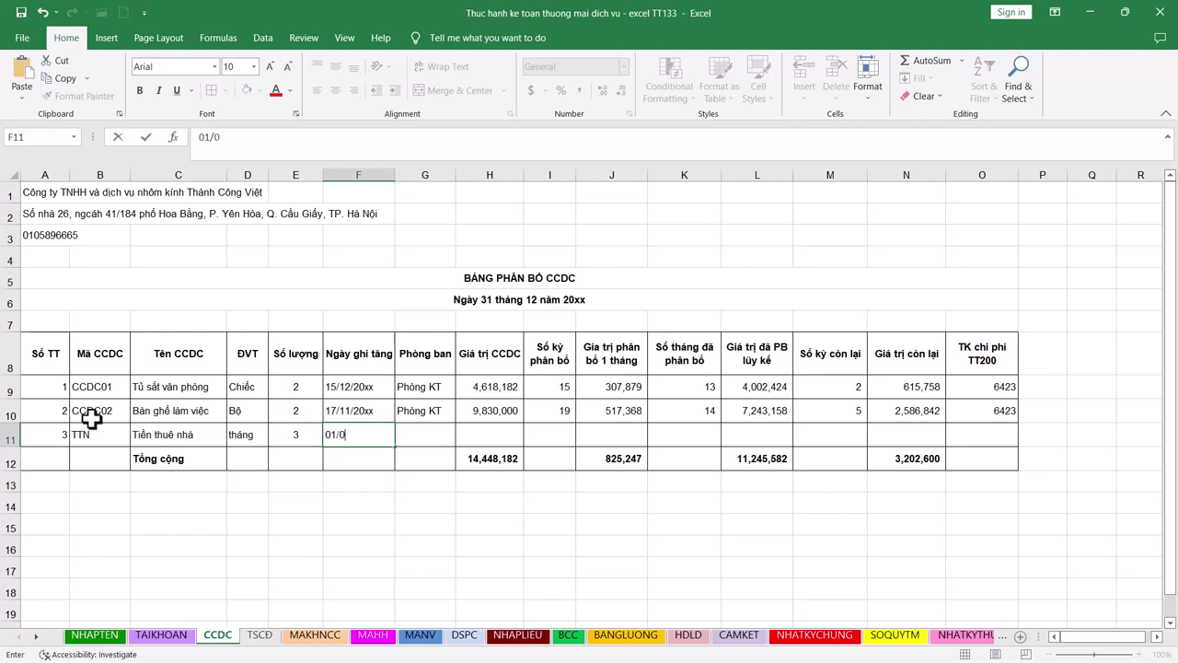
pyautogui.write('1/20z')
pyautogui.press('Tab')
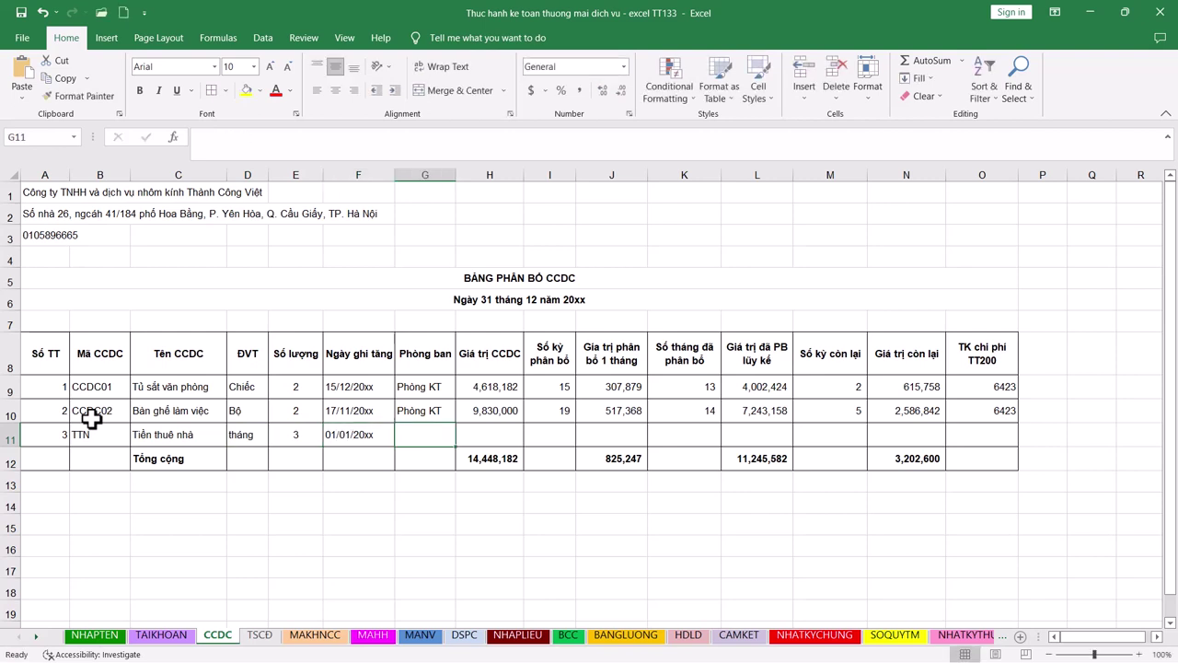
# - Fill in department Phòng KT, value 13,500,000 and 3 allocation periods
pyautogui.write('Phò')
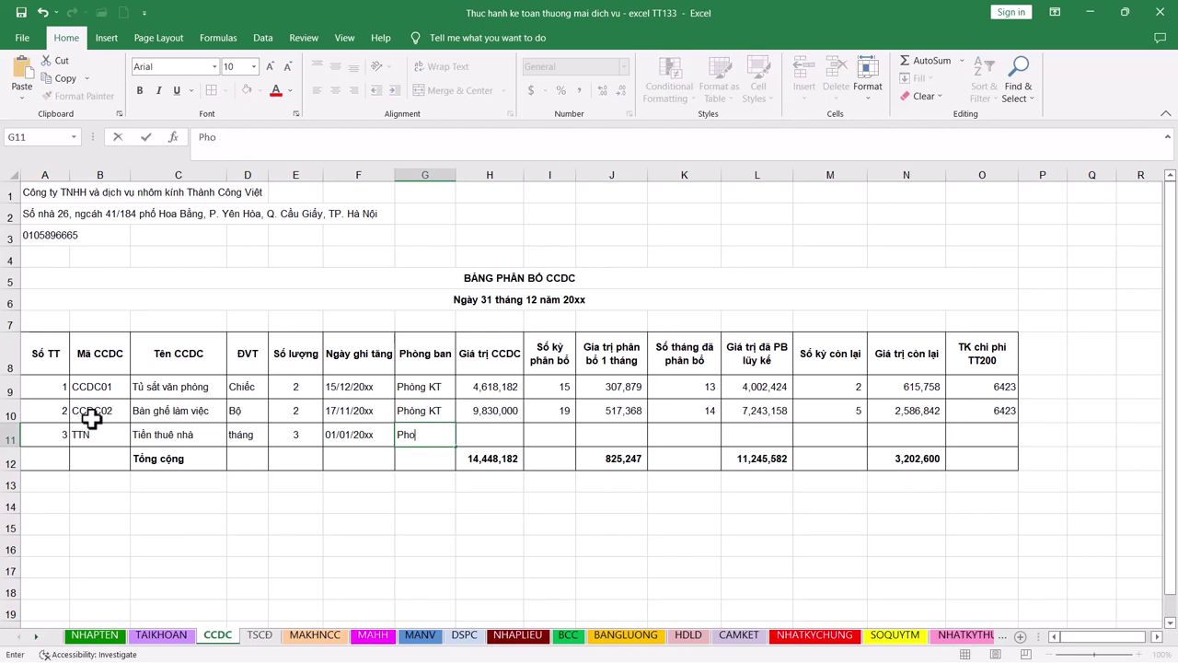
pyautogui.write('ng KT')
pyautogui.press('Tab')
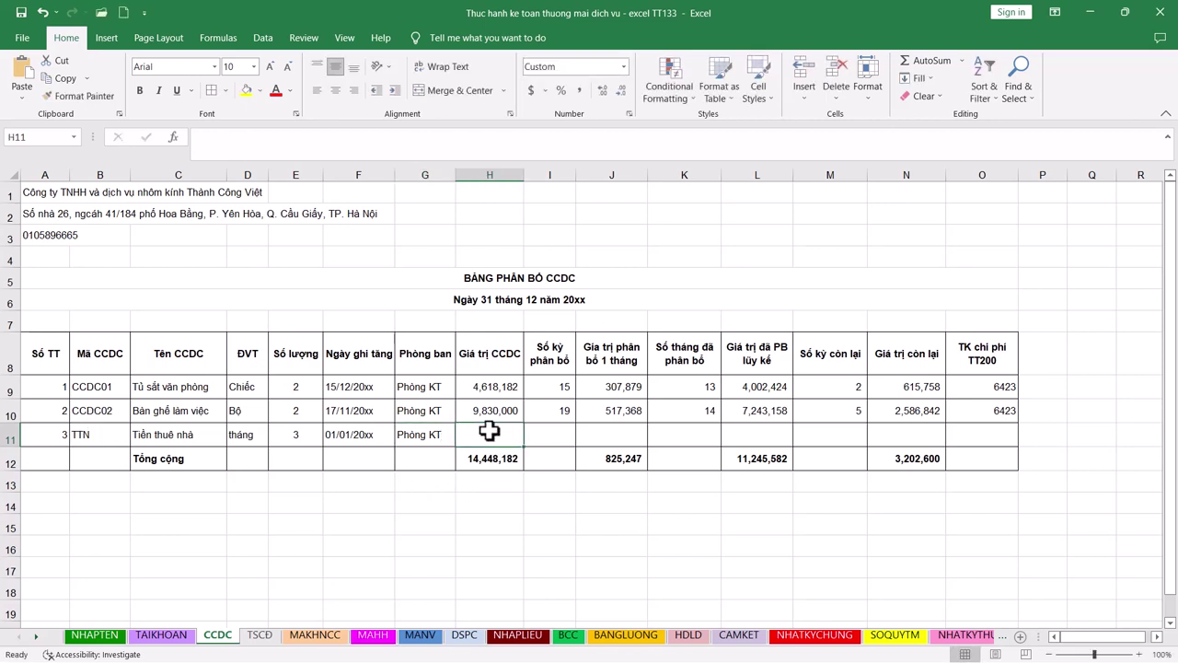
pyautogui.write('13500000')
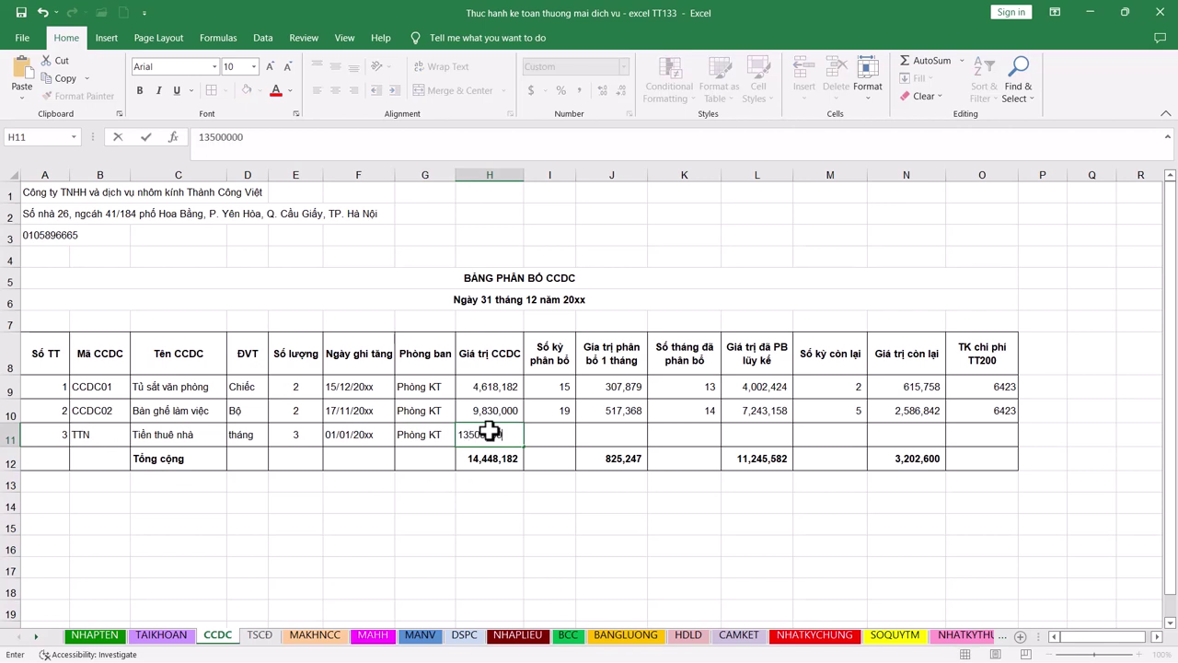
pyautogui.press('Tab')
pyautogui.write('3')
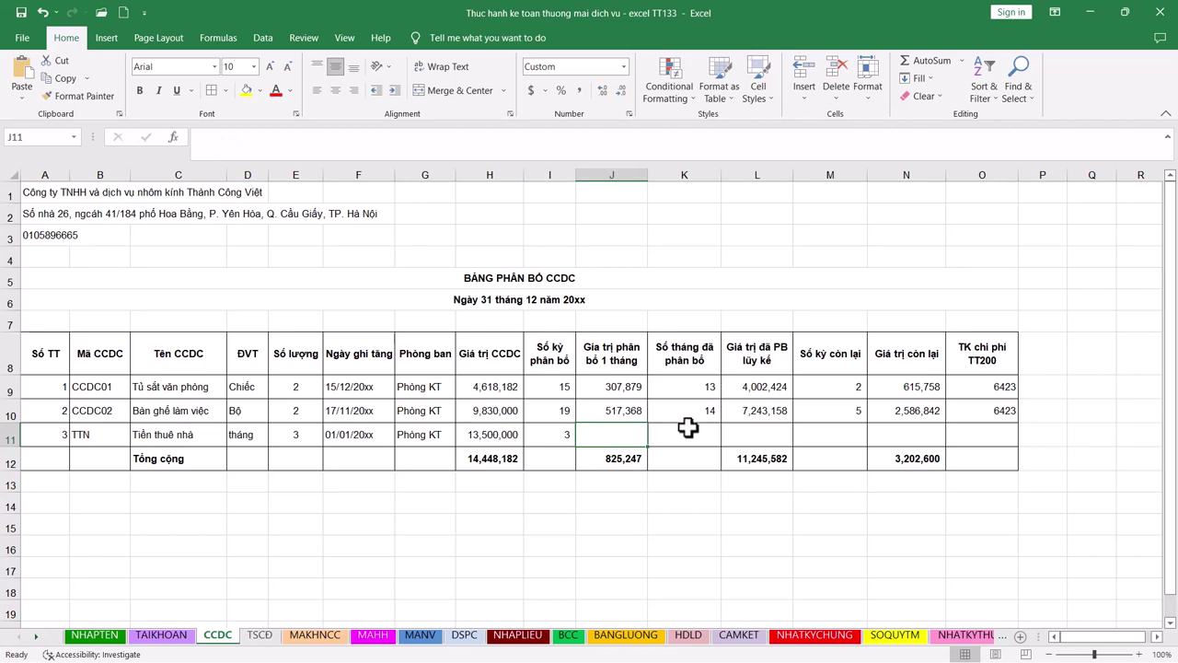
# - Extend the allocation formulas to row 11 (4,500,000 per month), clear K11, and enter expense account 6423
pyautogui.moveTo(616, 410)
pyautogui.mouseDown()
pyautogui.moveTo(911, 403)
pyautogui.moveTo(940, 442)
pyautogui.moveTo(609, 434)
pyautogui.mouseUp()
pyautogui.click(607, 434)
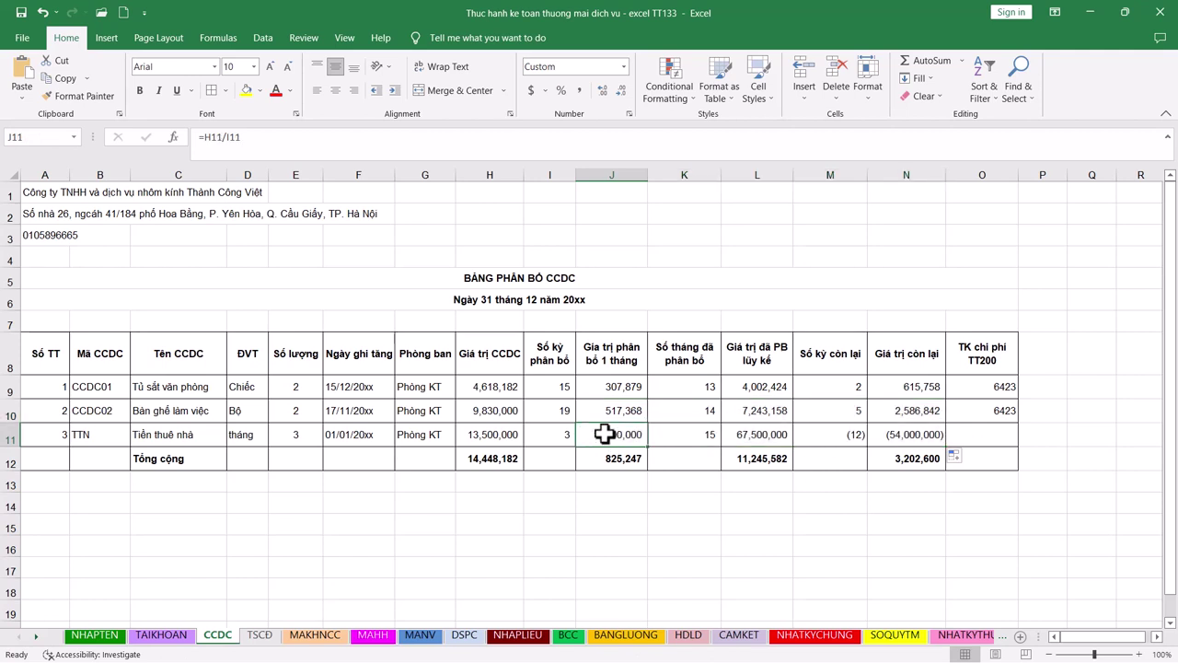
pyautogui.doubleClick(637, 425)
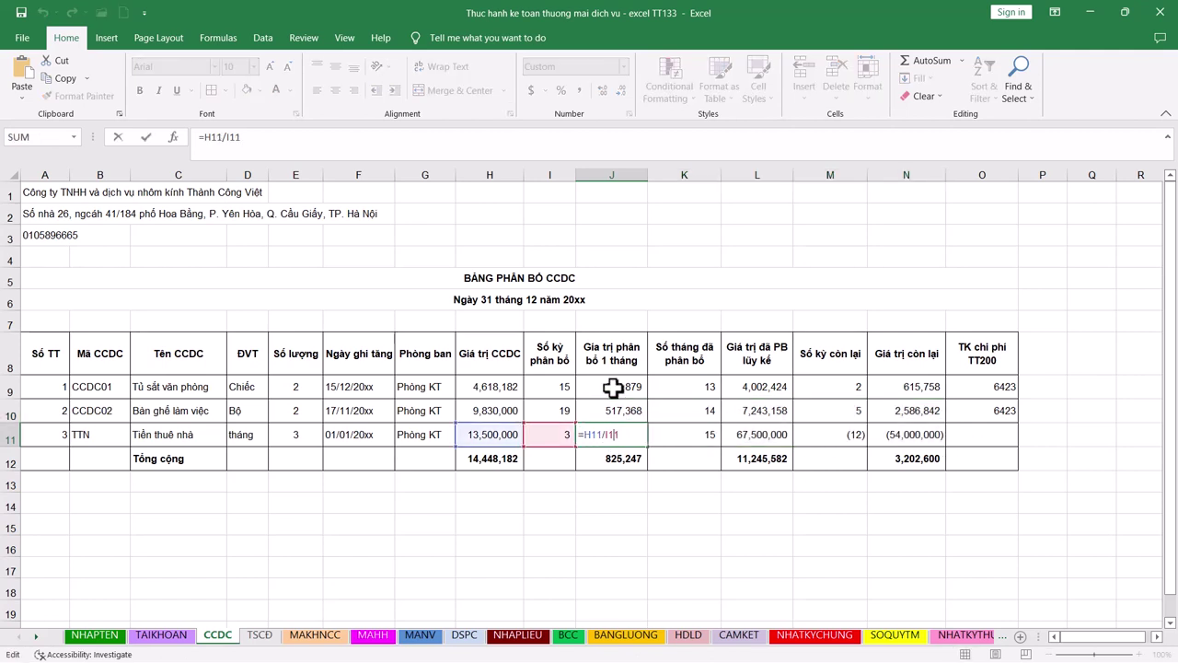
pyautogui.click(681, 436)
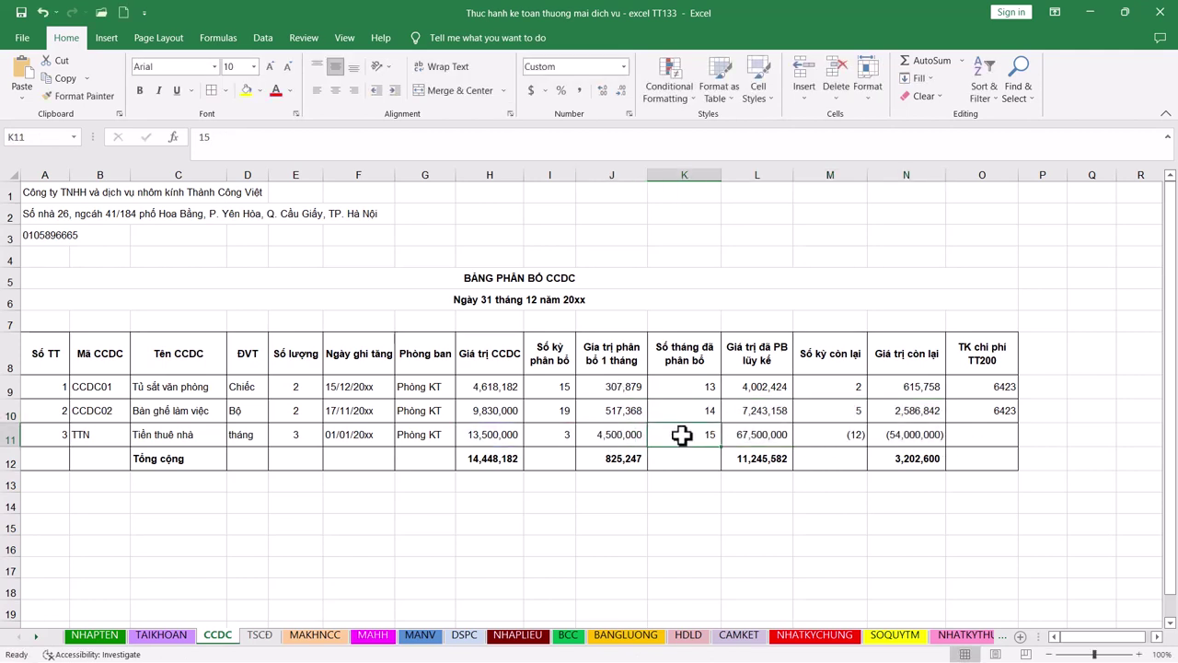
pyautogui.press('Delete')
pyautogui.click(960, 435)
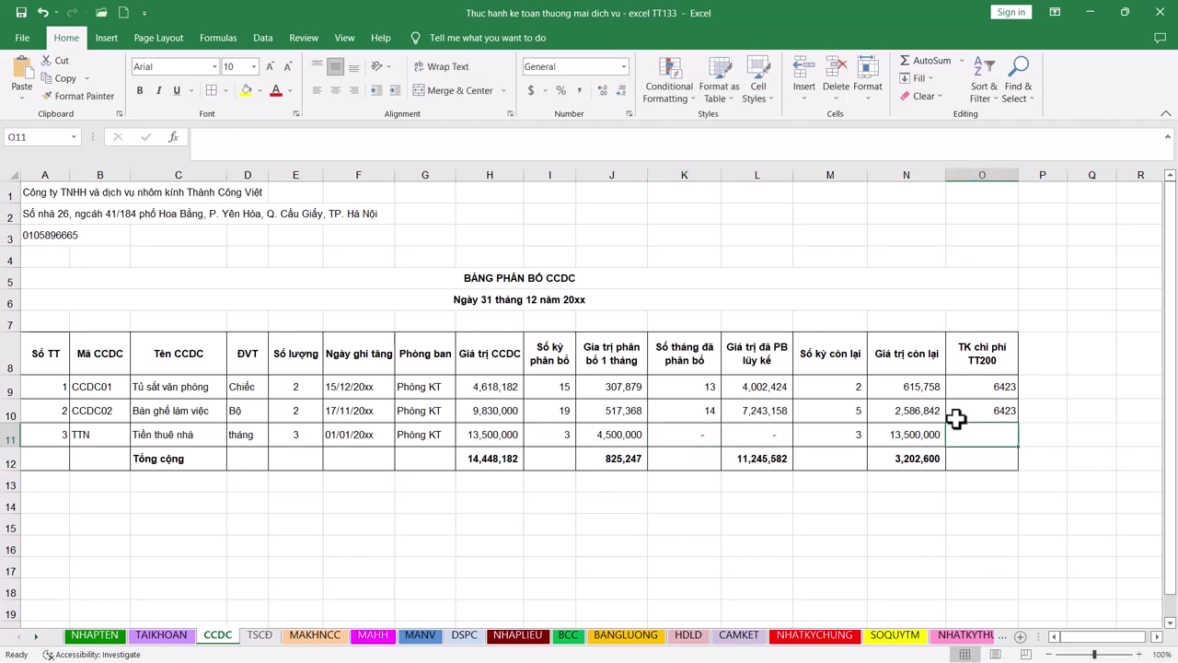
pyautogui.write('6423')
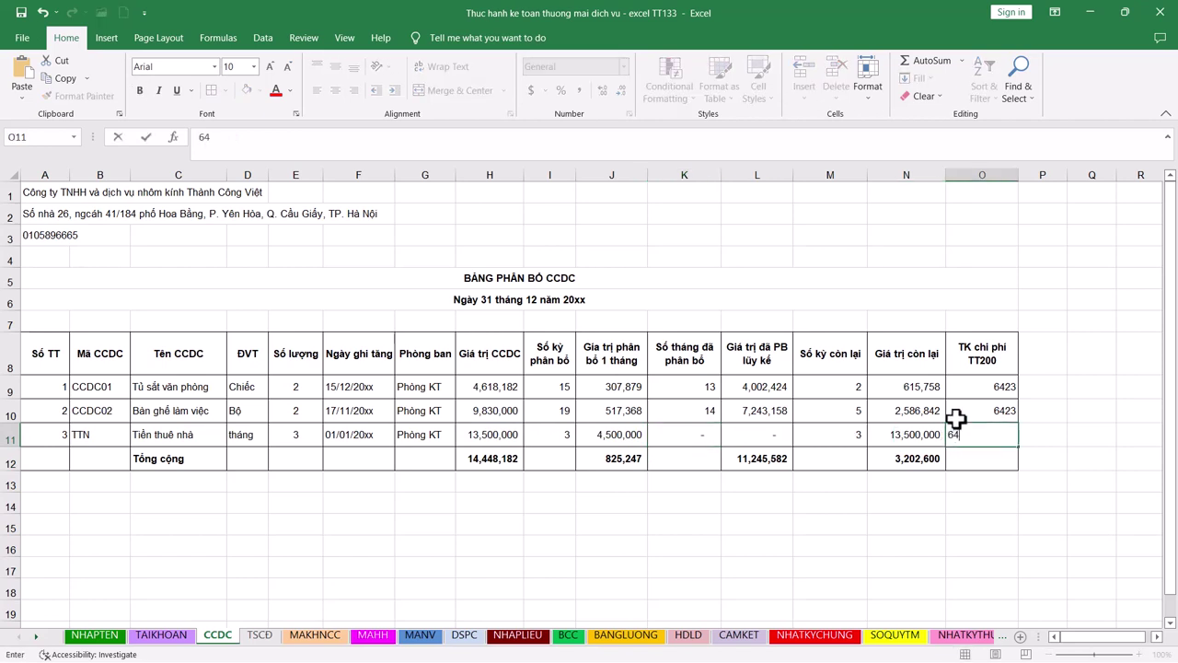
pyautogui.doubleClick(480, 459)
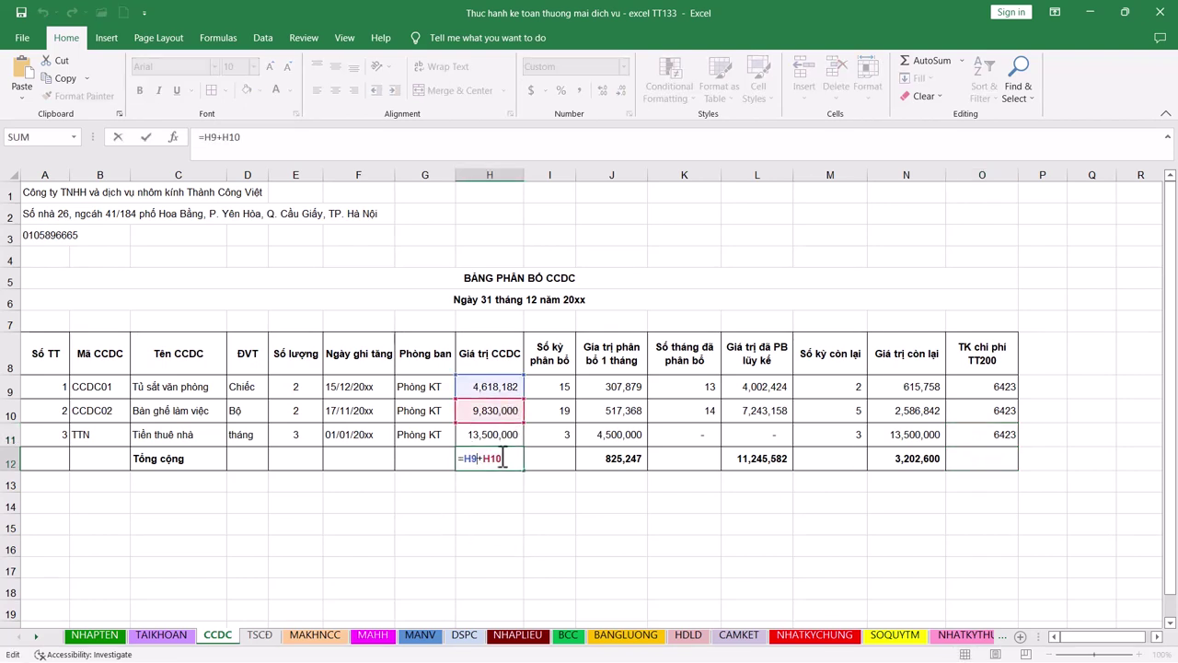
# - Change the H12 total to =SUM(H9:H11)
pyautogui.moveTo(521, 460); pyautogui.dragTo(469, 457)
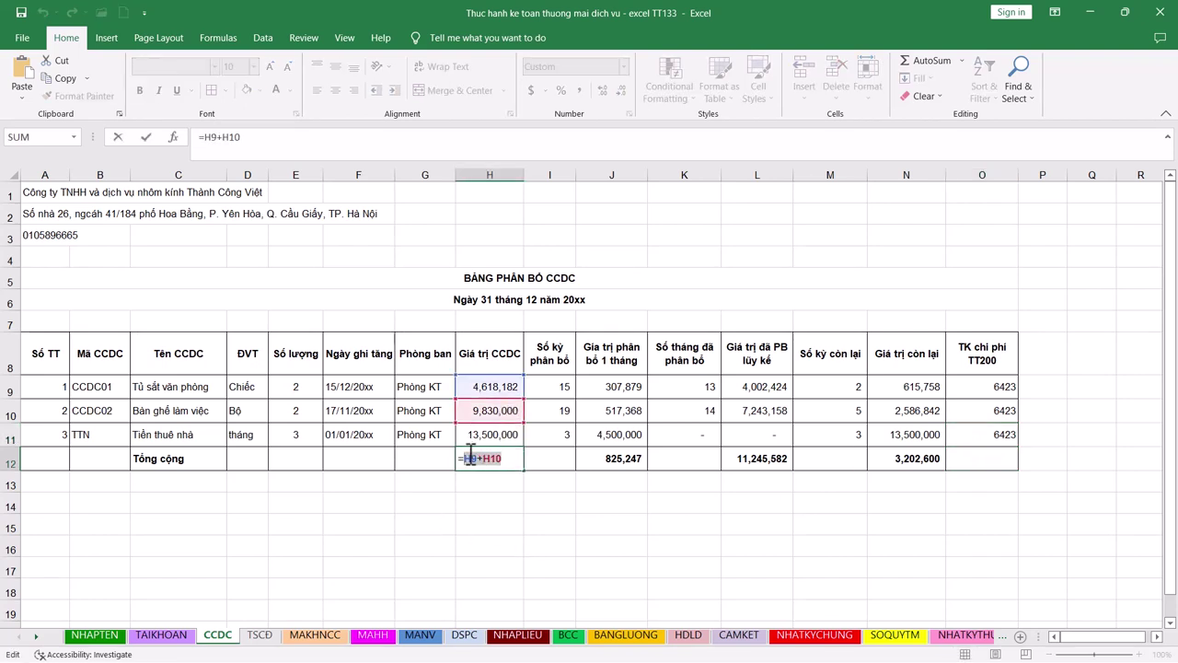
pyautogui.write('sum(')
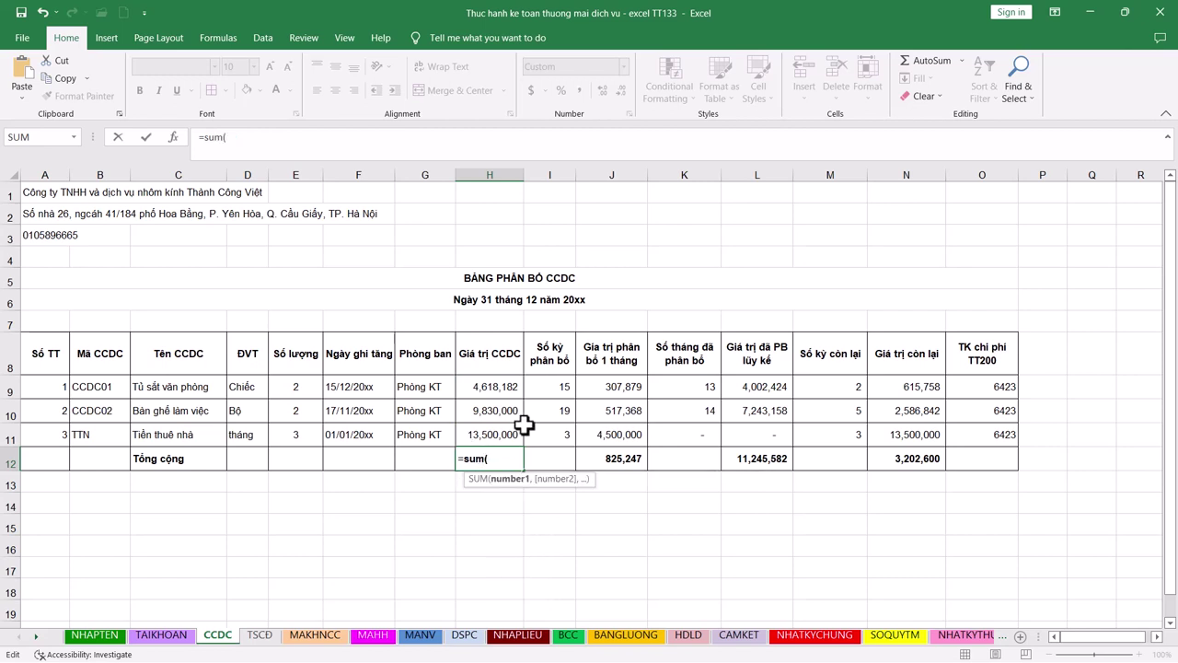
pyautogui.moveTo(511, 387); pyautogui.dragTo(498, 431)
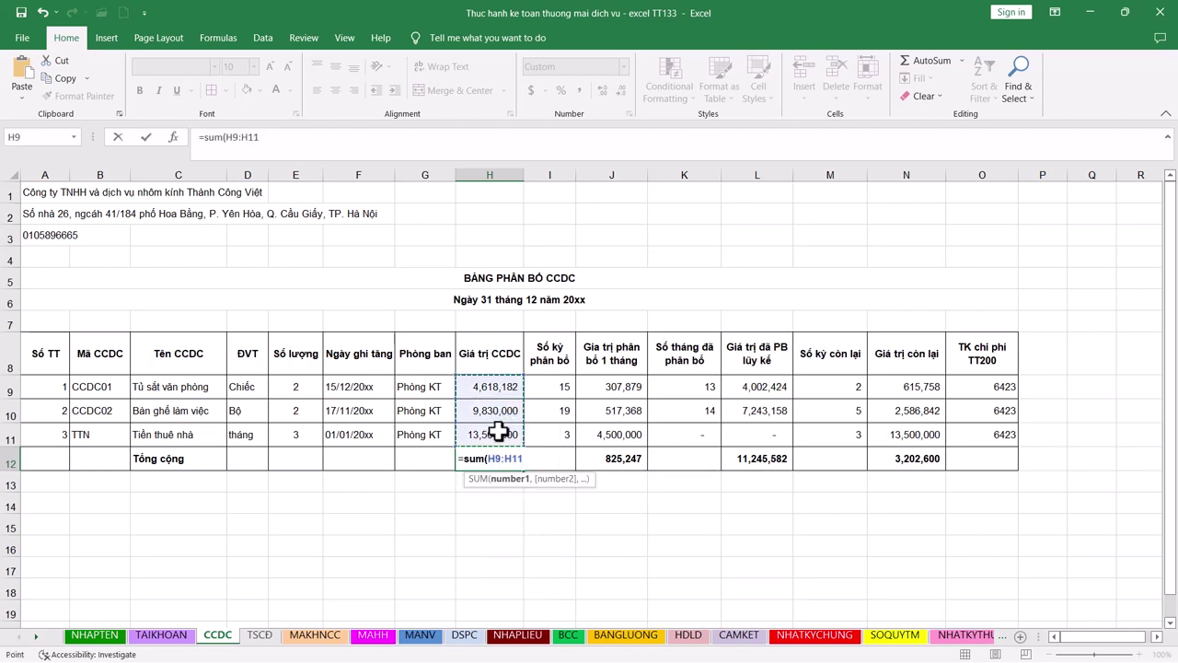
pyautogui.press('Return')
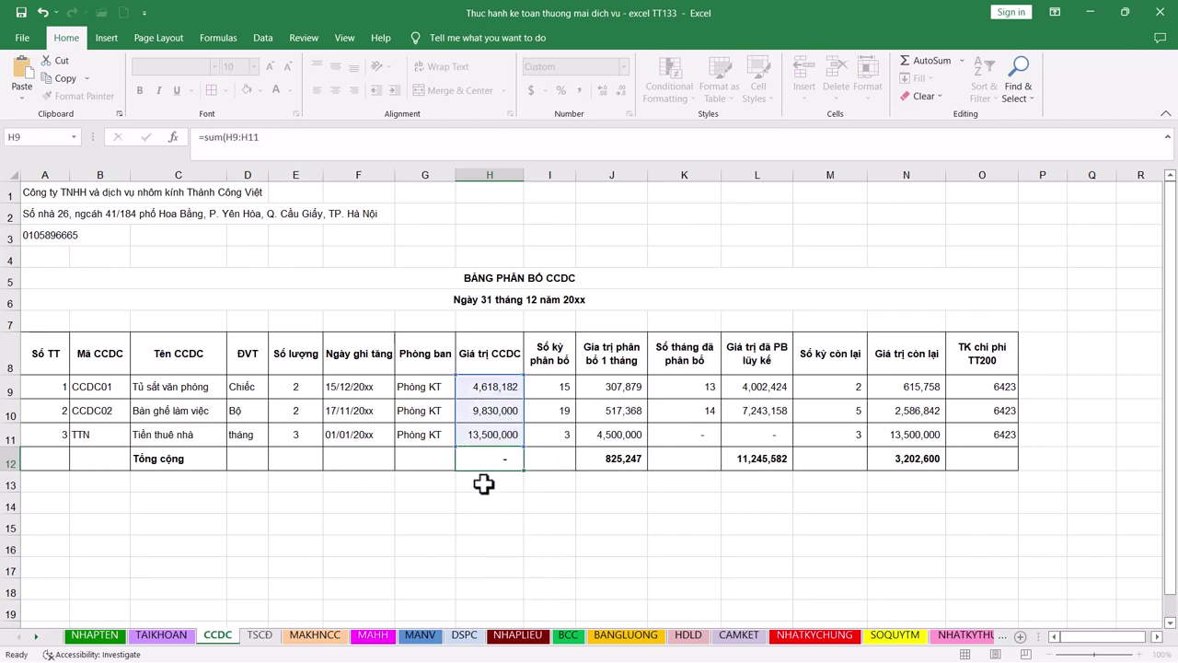
# - Copy the total across to N12 and clear the period-count totals in I12, K12 and M12
pyautogui.moveTo(524, 470)
pyautogui.mouseDown()
pyautogui.moveTo(865, 480)
pyautogui.moveTo(930, 467)
pyautogui.mouseUp()
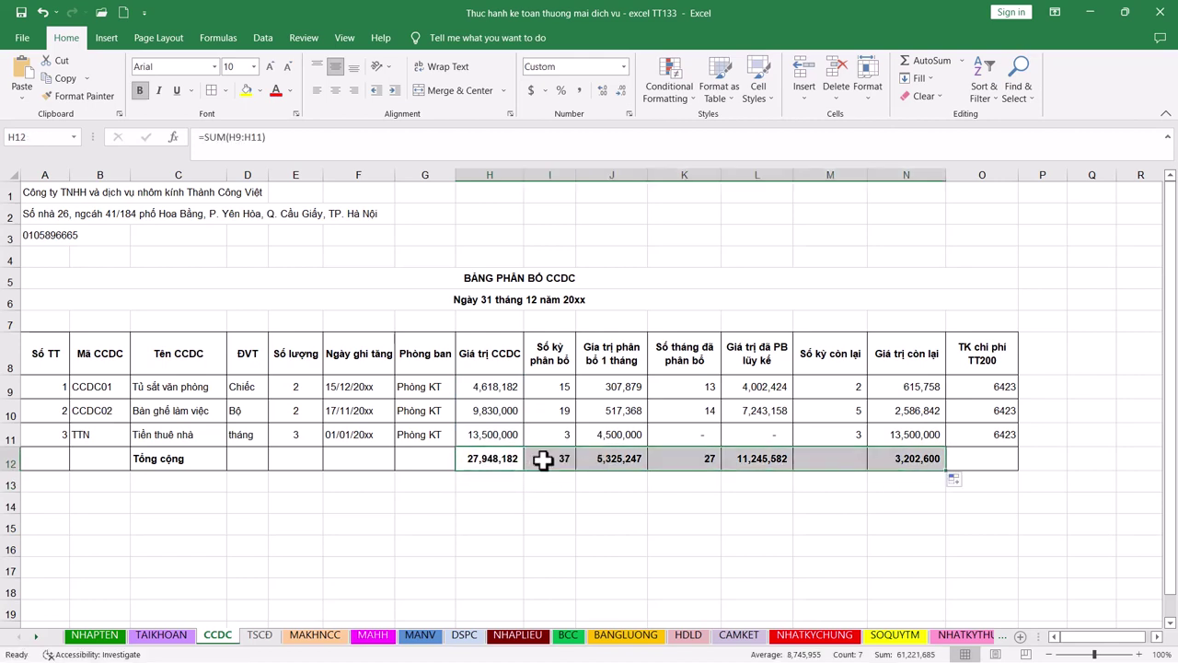
pyautogui.click(543, 461)
pyautogui.keyDown('ctrl'); pyautogui.click(683, 459); pyautogui.keyUp('ctrl')
pyautogui.keyDown('ctrl'); pyautogui.click(830, 459); pyautogui.keyUp('ctrl')
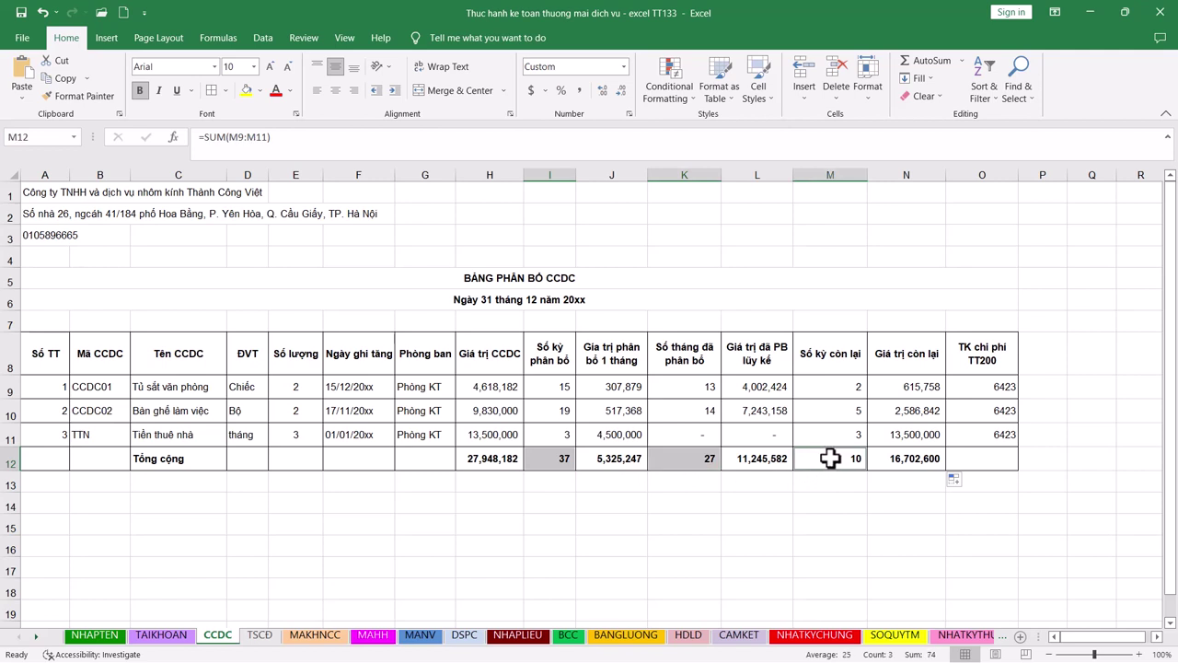
pyautogui.press('Delete')
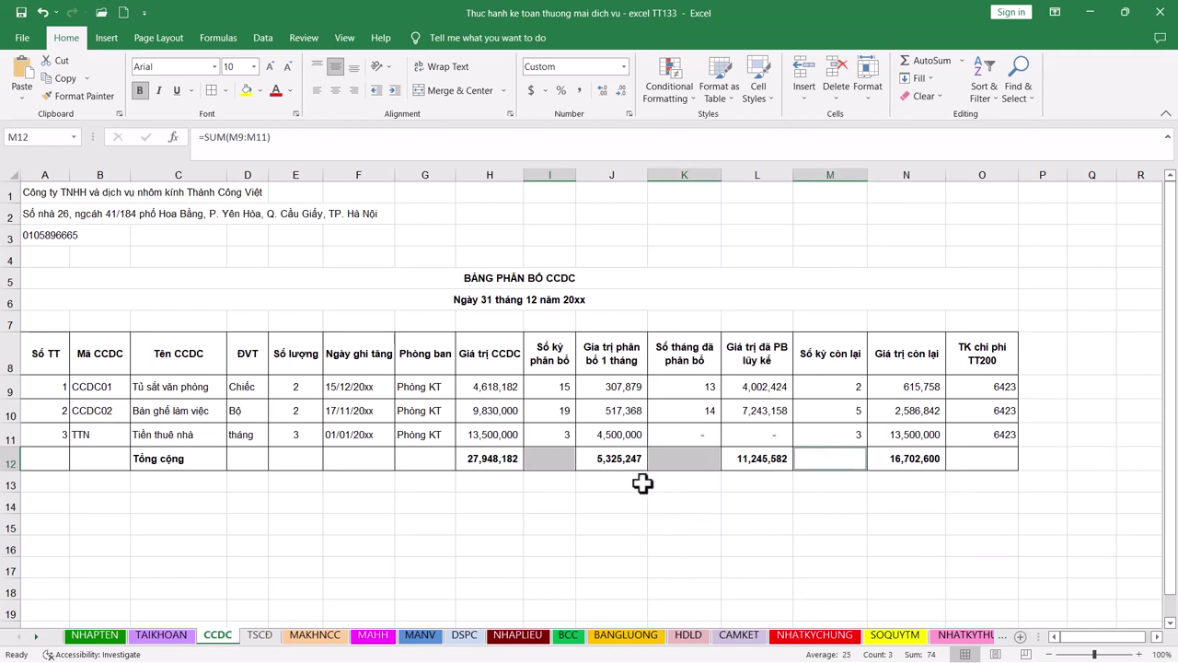
pyautogui.click(641, 483)
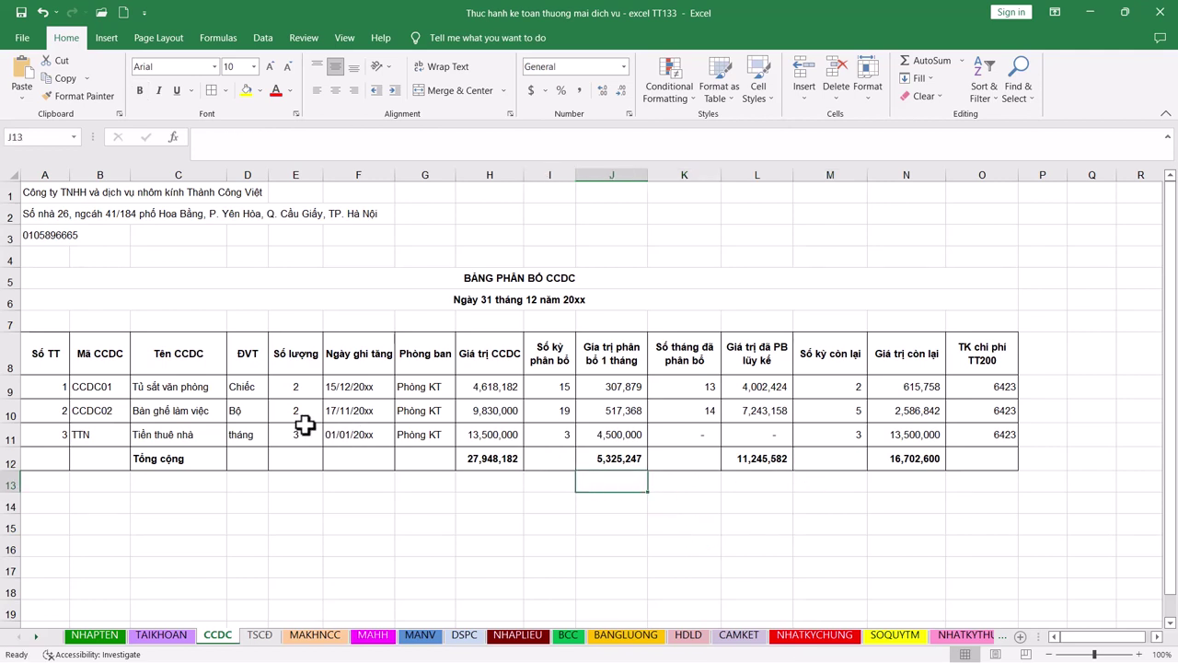
pyautogui.click(771, 435)
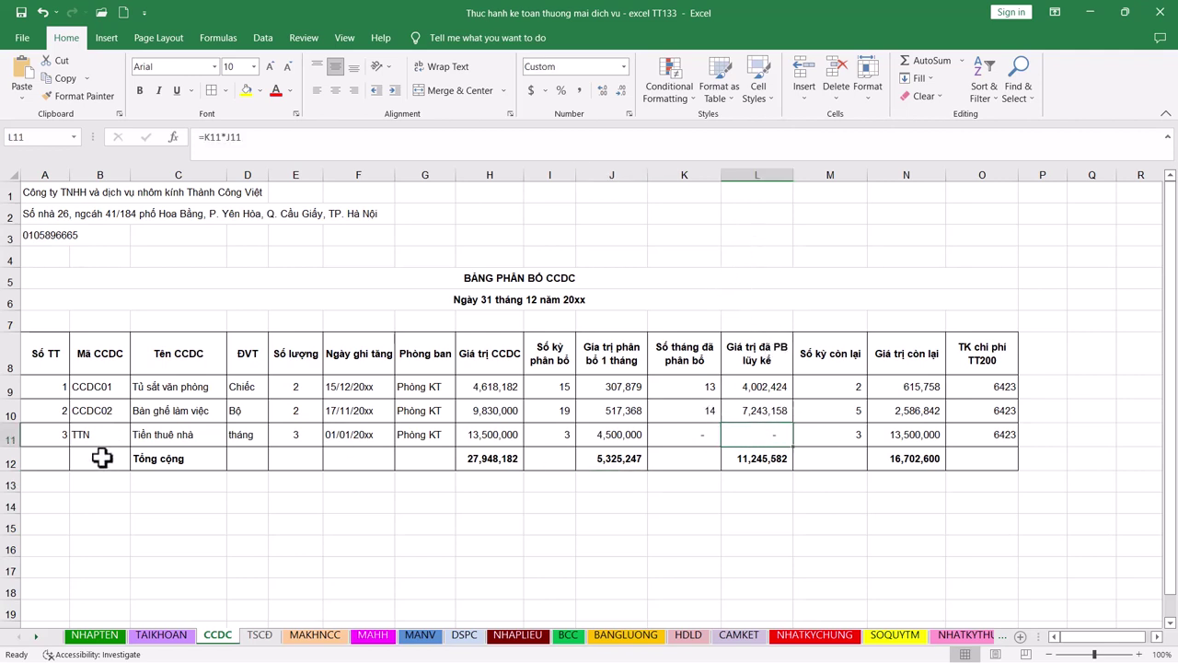
pyautogui.moveTo(110, 434); pyautogui.dragTo(425, 434)
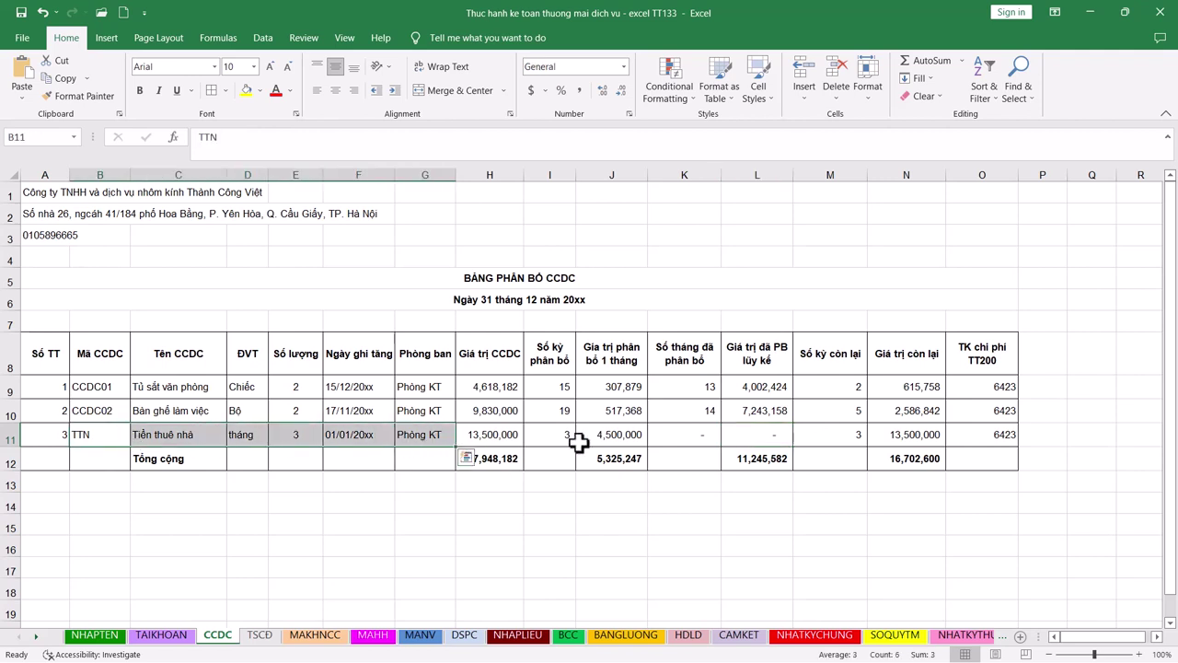
pyautogui.click(703, 437)
pyautogui.click(545, 430)
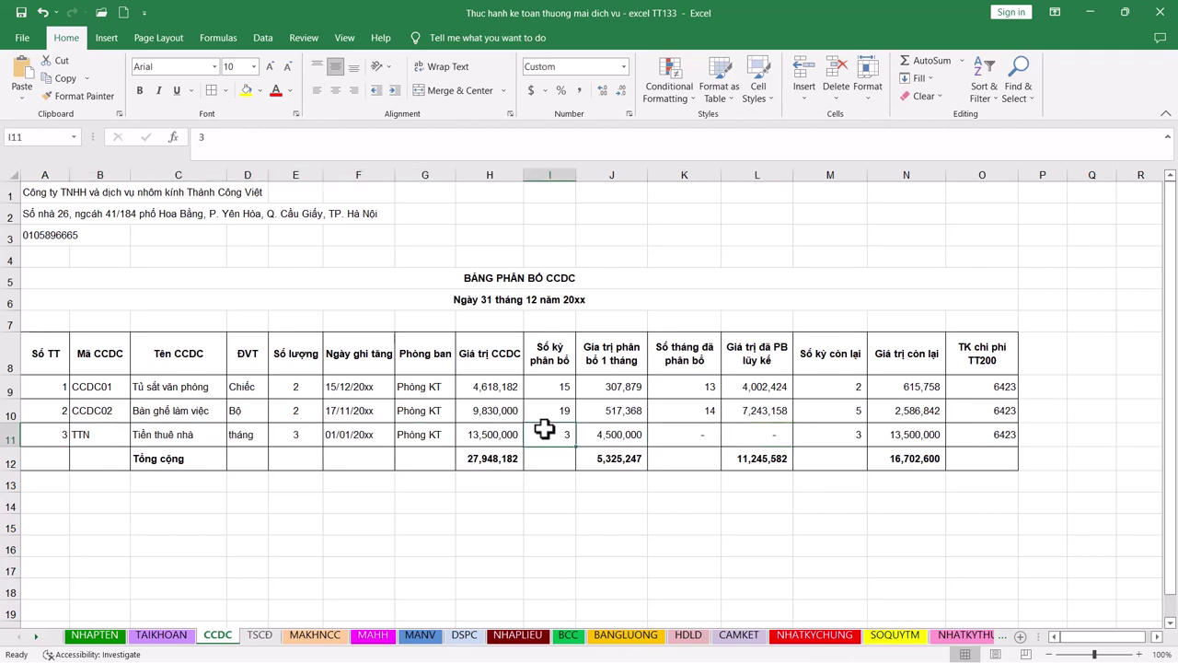
# - Verify the rental entry on NHAPLIEU: dates, description Tiền thuê nhà and amount 13,500,000
pyautogui.click(812, 435)
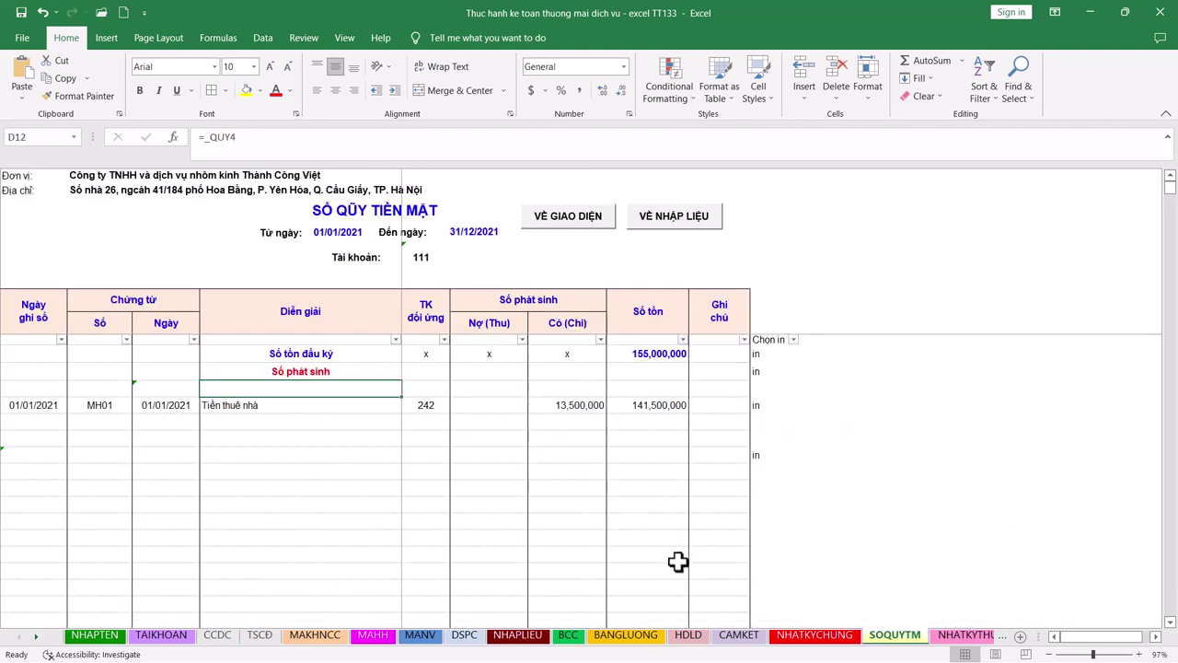
pyautogui.click(518, 635)
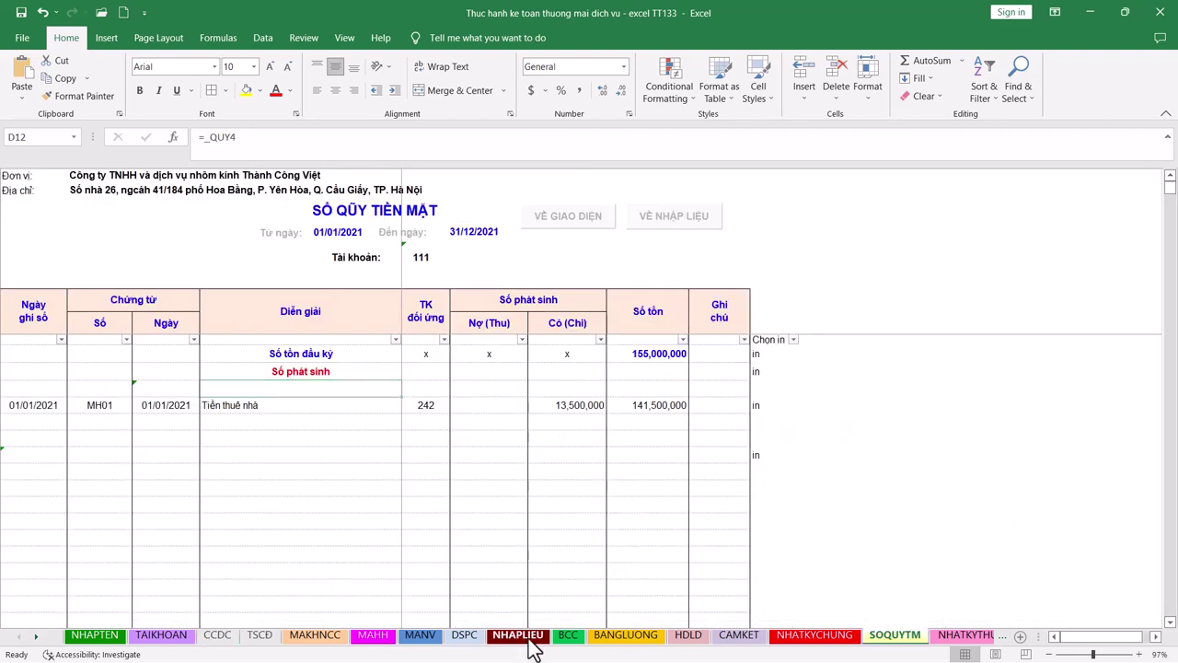
pyautogui.click(50, 434)
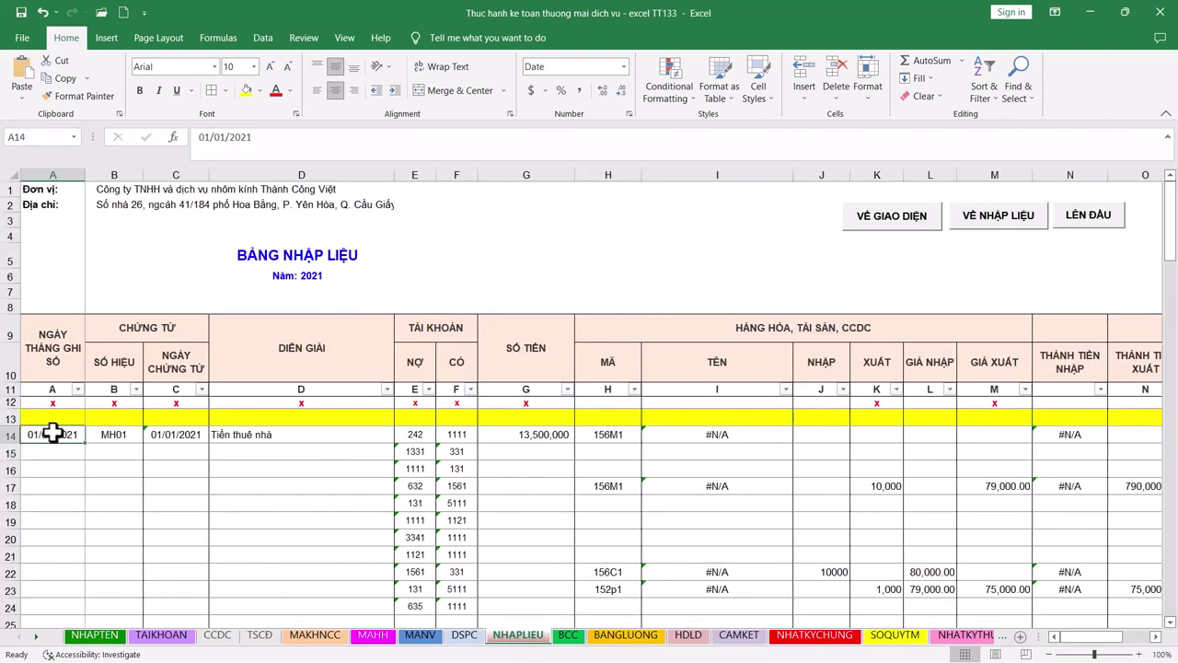
pyautogui.click(185, 439)
pyautogui.click(330, 440)
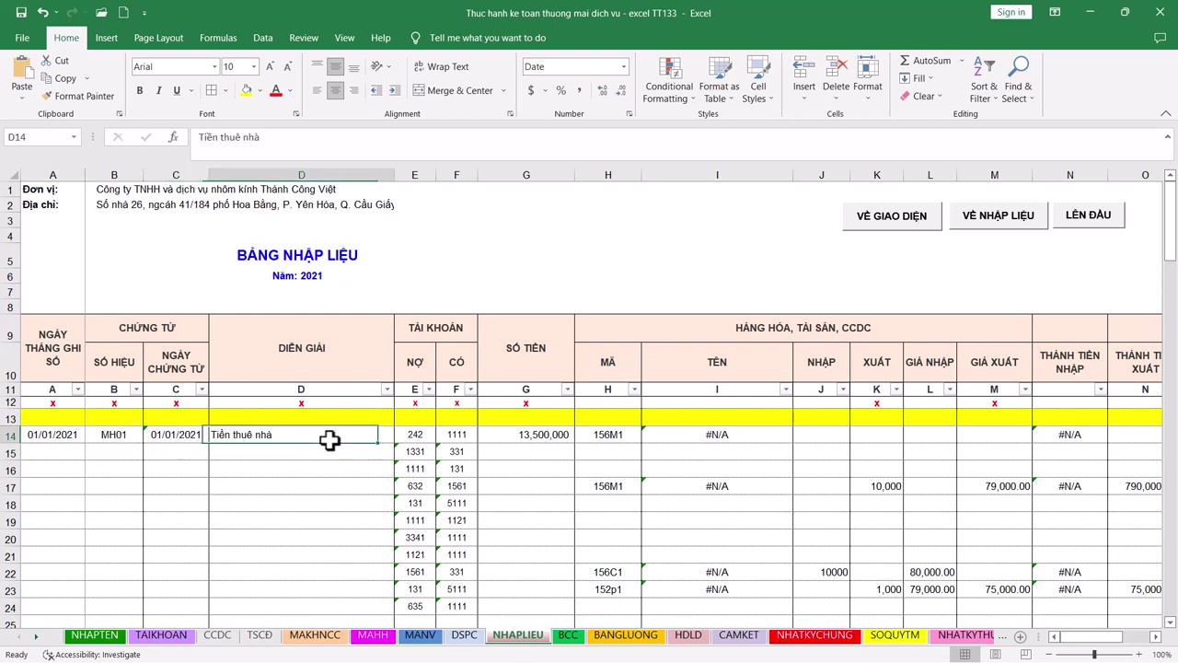
pyautogui.click(557, 437)
# - Confirm the Tiền thuê nhà line in the SOQUYTM cash book, then reopen the course's document list
pyautogui.click(895, 635)
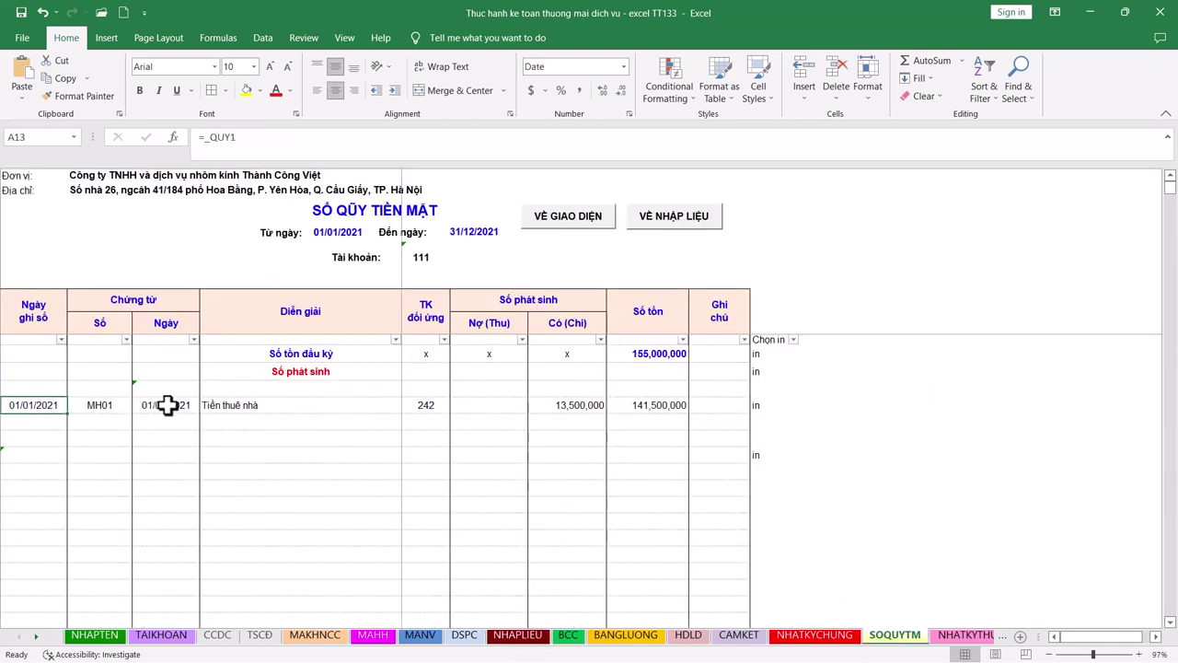
pyautogui.click(231, 405)
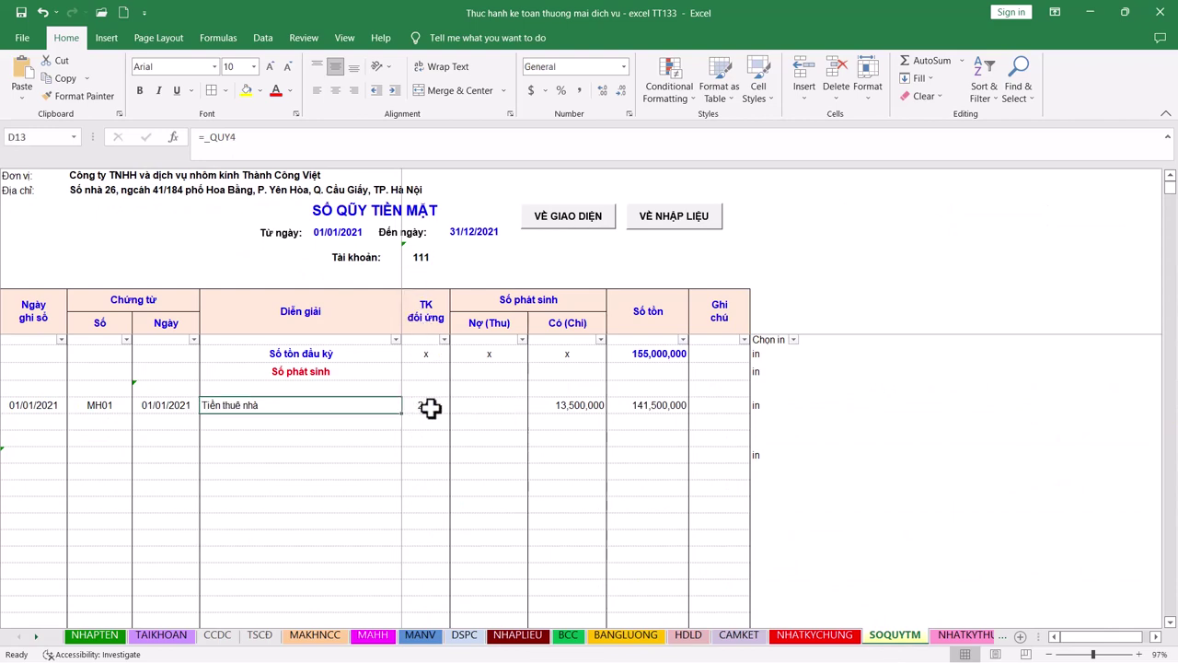
pyautogui.click(532, 634)
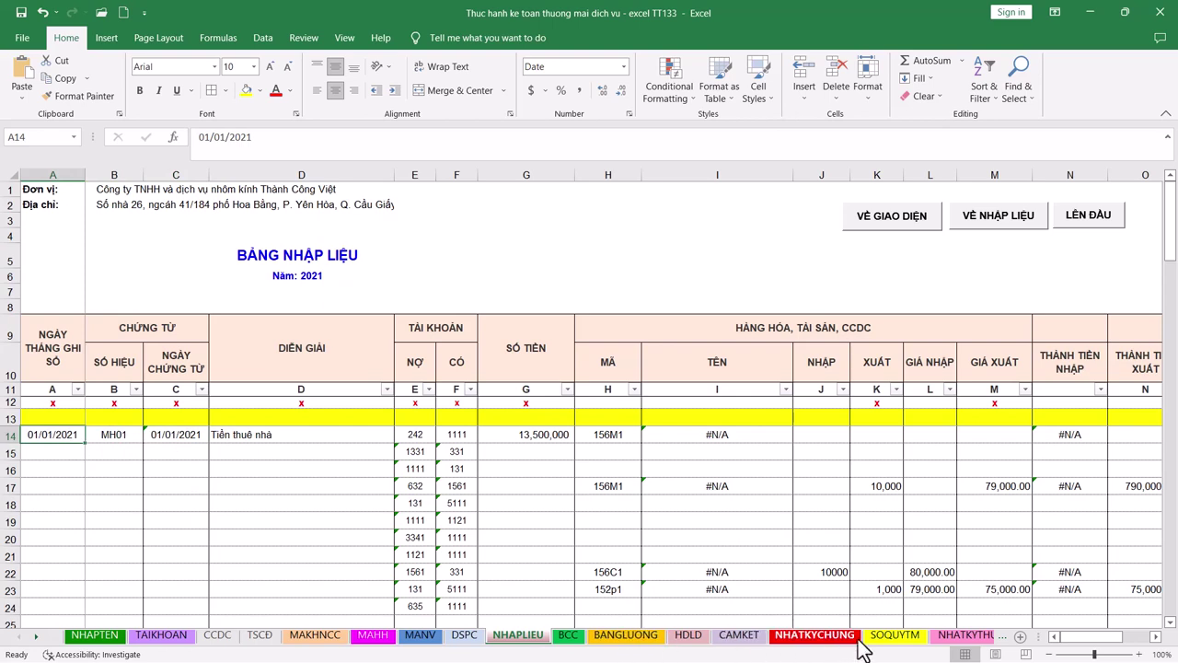
pyautogui.click(902, 637)
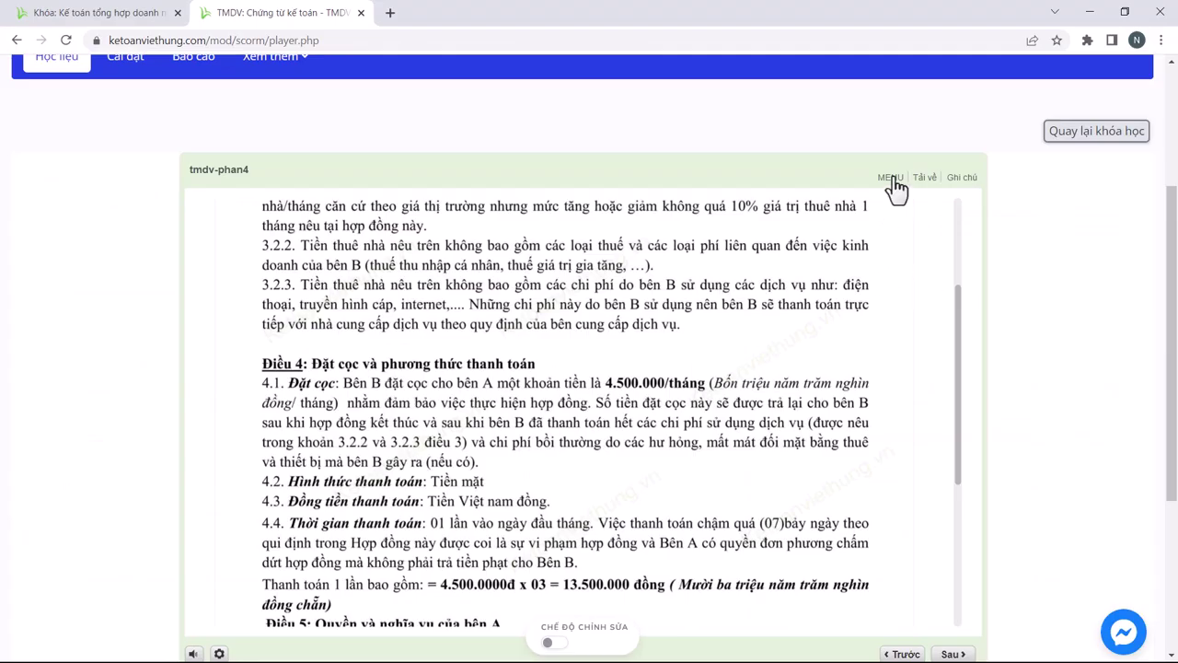
pyautogui.click(890, 178)
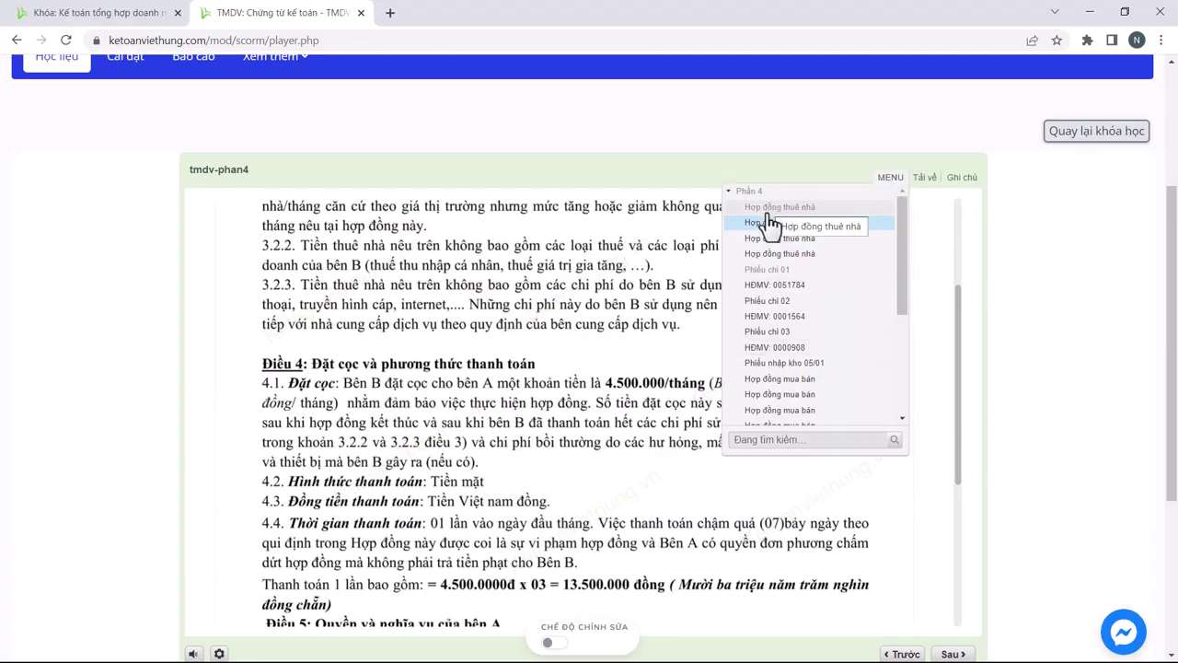